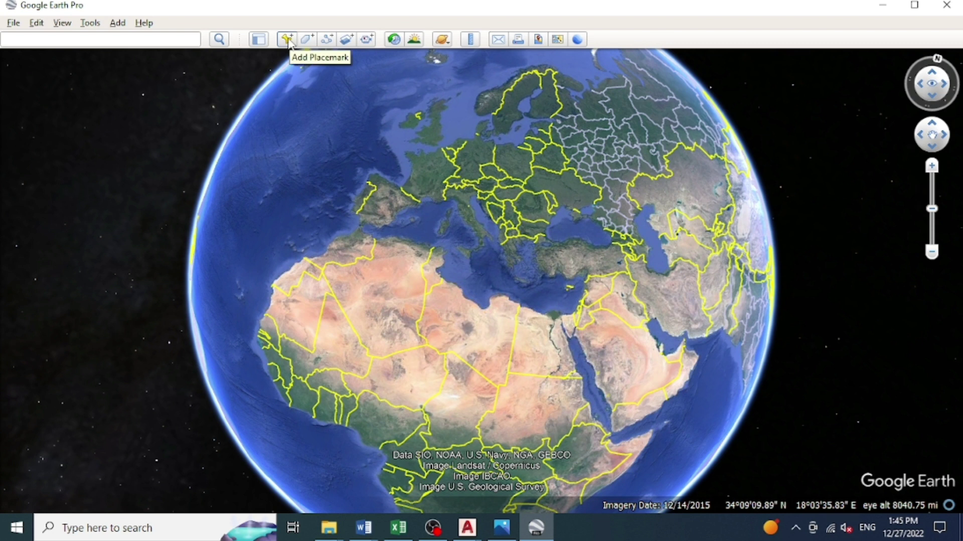
{"action": "left_click", "coordinate": [288, 40]}
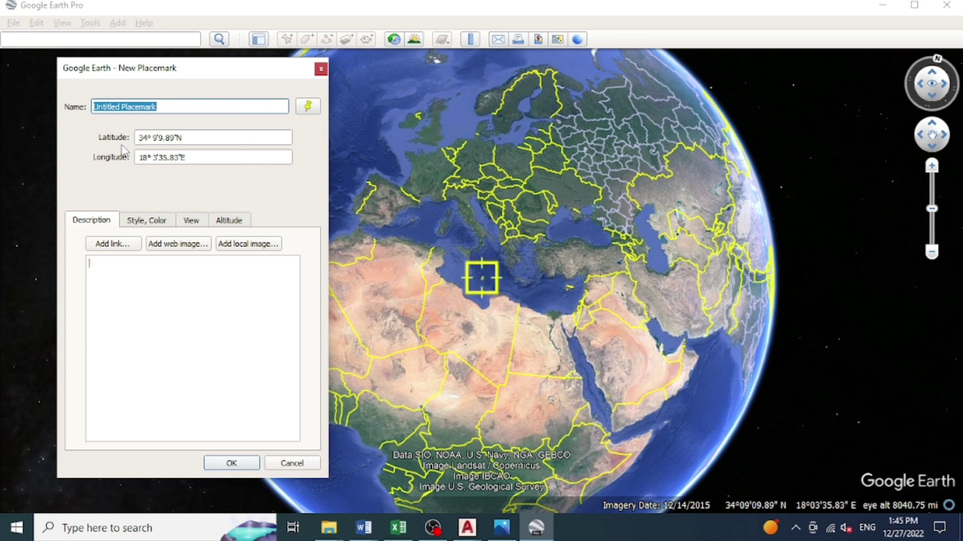
{"action": "left_click", "coordinate": [187, 137]}
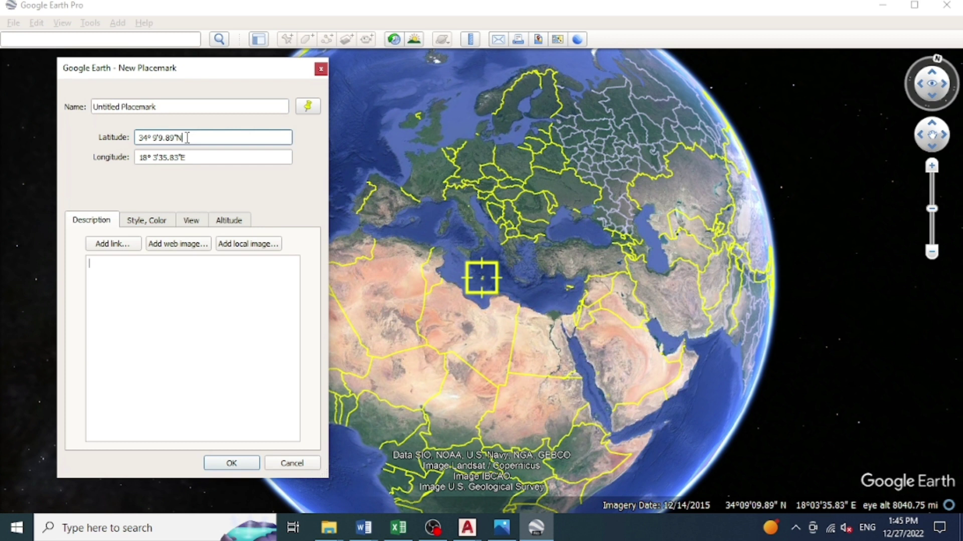
{"action": "left_click", "coordinate": [189, 157]}
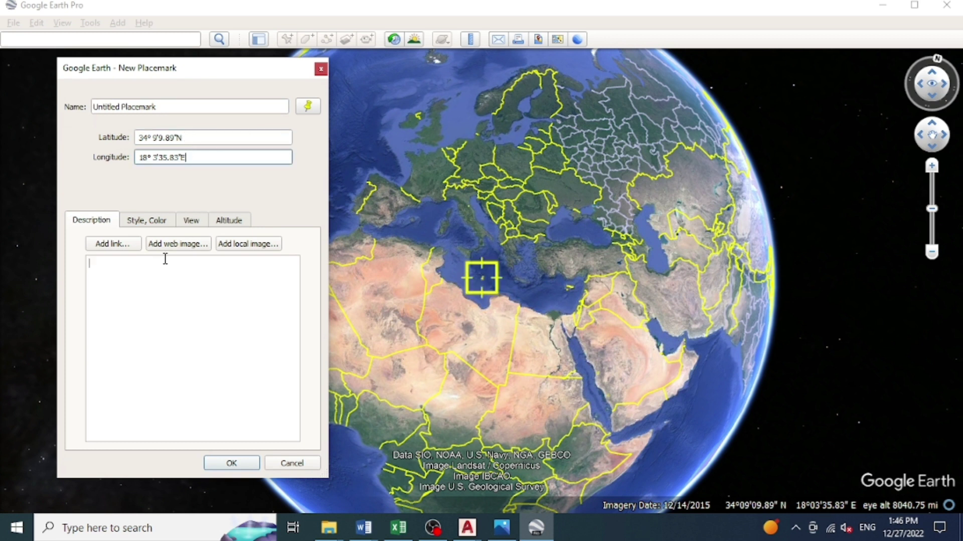
{"action": "left_click", "coordinate": [321, 70]}
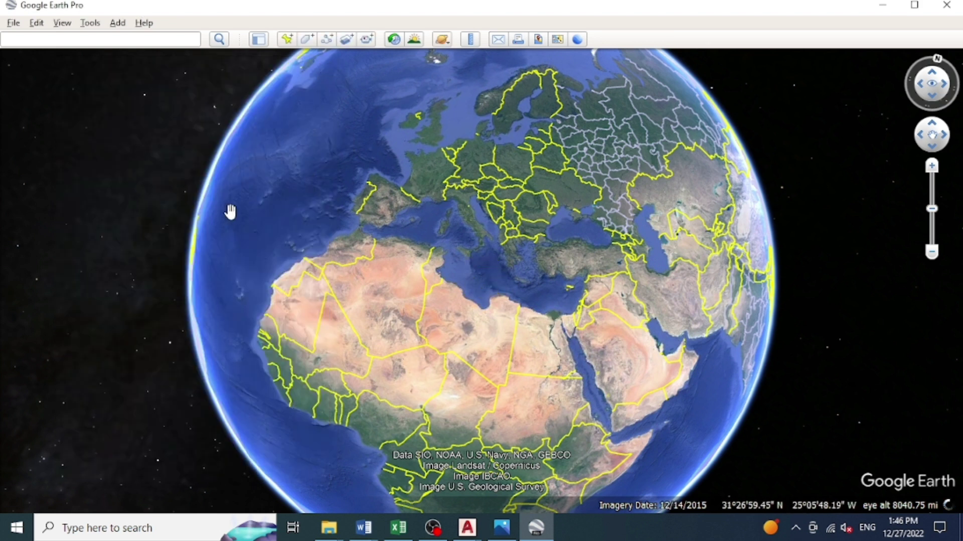
Set the latitude/longitude display to Universal Transverse Mercator in the program options and apply the change
{"action": "left_click", "coordinate": [90, 23]}
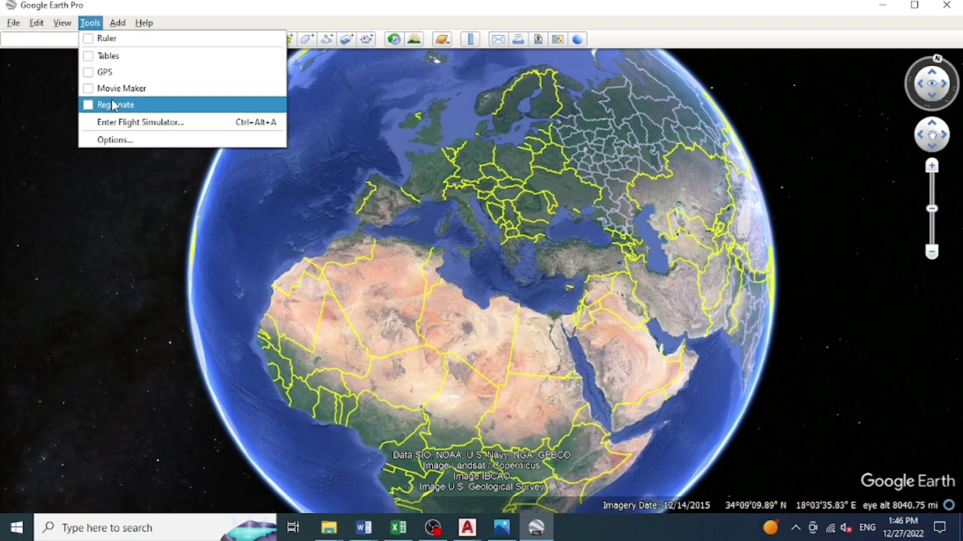
{"action": "left_click", "coordinate": [123, 141]}
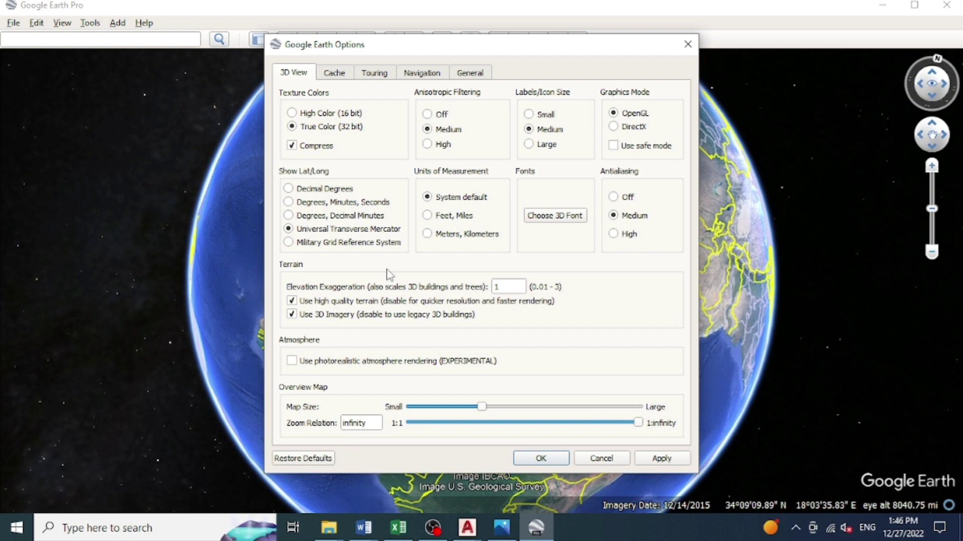
{"action": "left_click", "coordinate": [672, 459]}
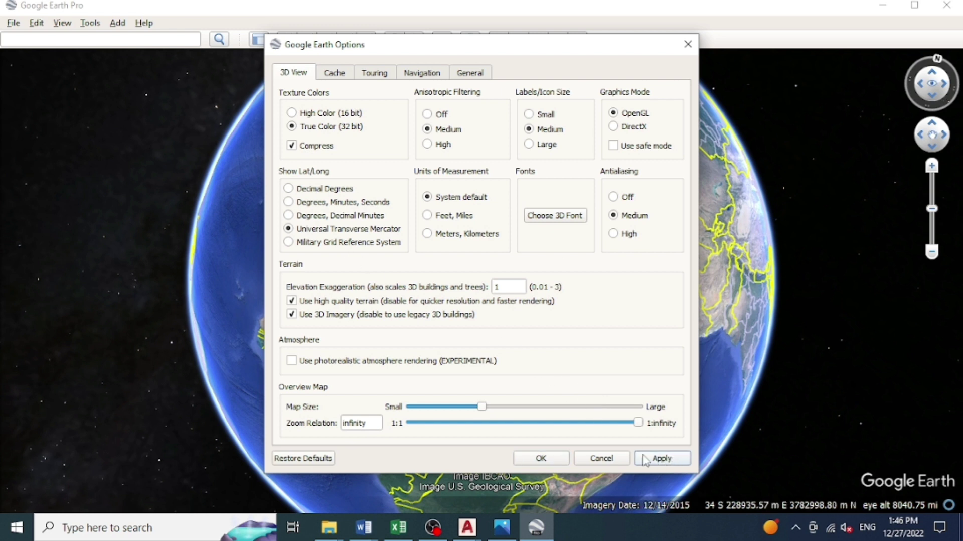
{"action": "left_click", "coordinate": [541, 456]}
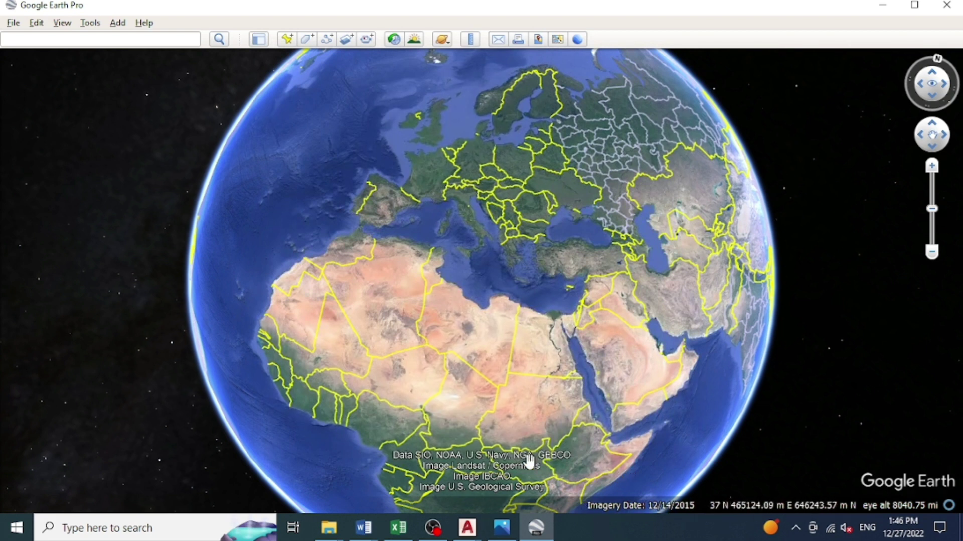
Search for JAZAN and show the city with its surrounding region
{"action": "left_click", "coordinate": [127, 41]}
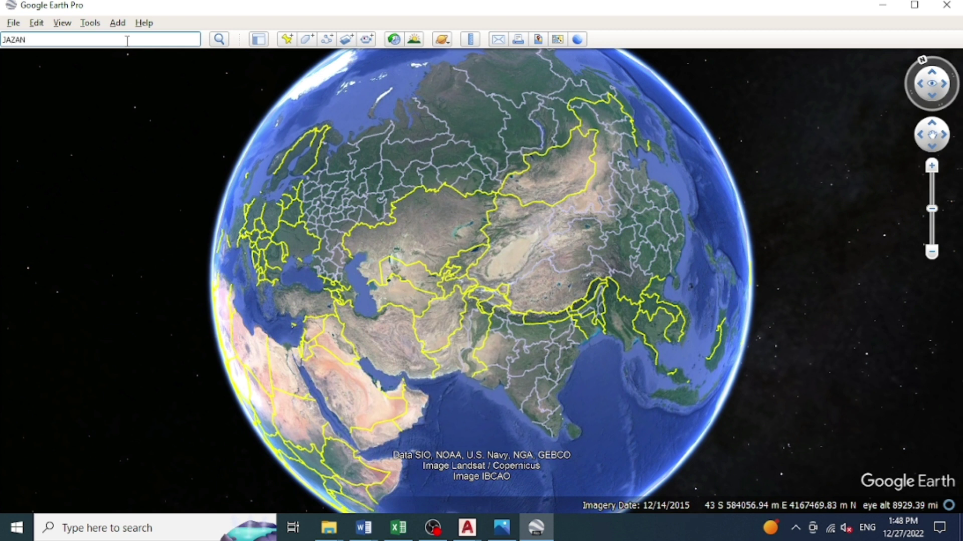
{"action": "left_click", "coordinate": [219, 40]}
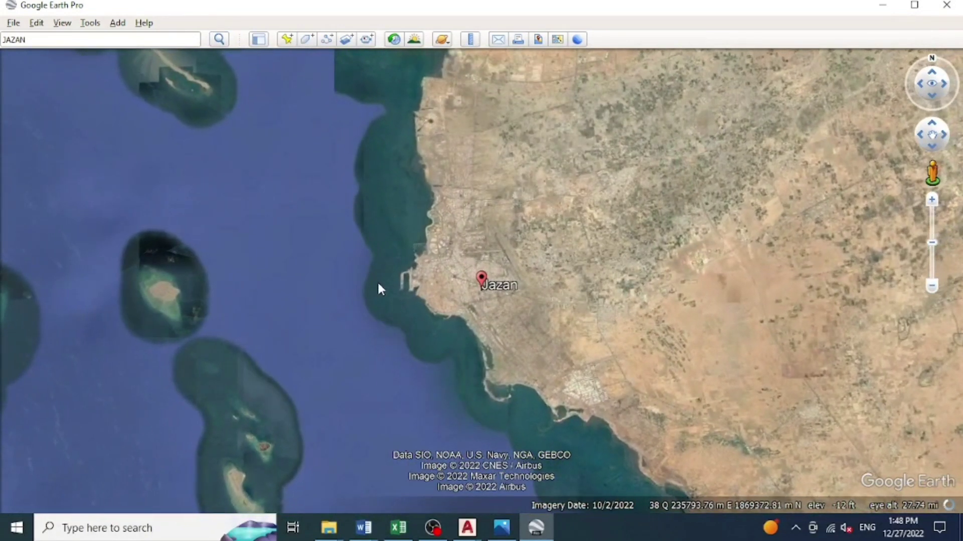
{"action": "scroll", "coordinate": [350, 332], "scroll_direction": "down", "scroll_amount": 5}
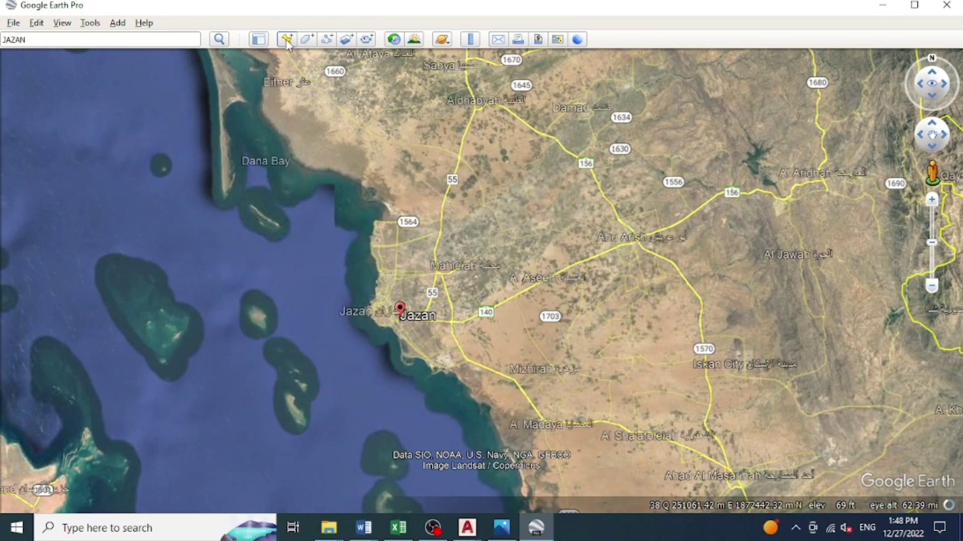
Create a new placemark in the Jazan region and name it P-1
{"action": "left_click", "coordinate": [287, 40]}
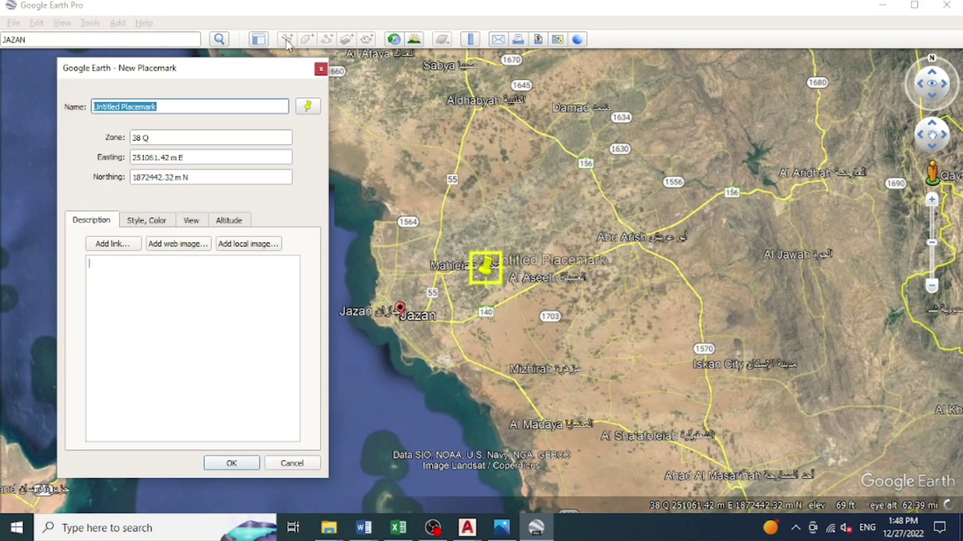
{"action": "left_click", "coordinate": [211, 105]}
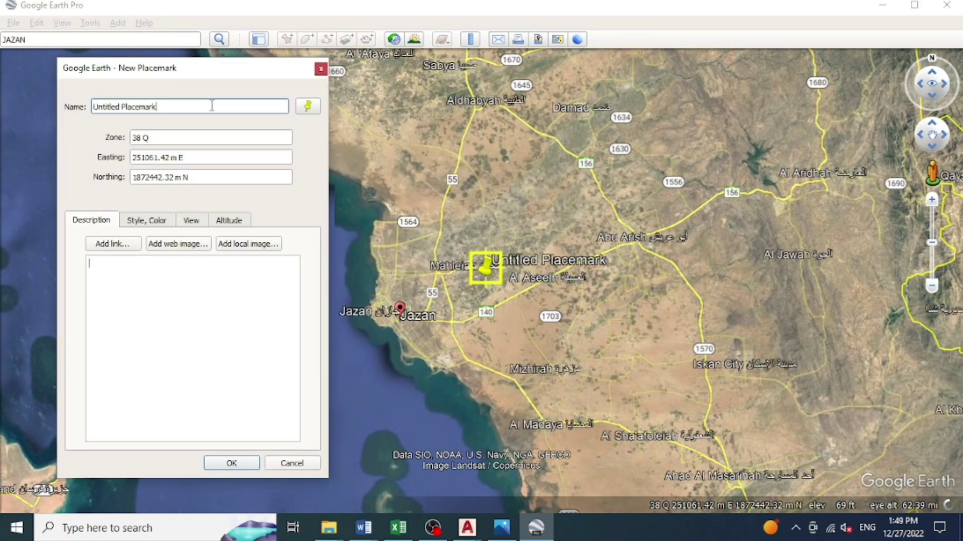
{"action": "key", "text": "BackSpace"}
{"action": "key", "text": "BackSpace"}
{"action": "key", "text": "BackSpace"}
{"action": "key", "text": "BackSpace"}
{"action": "key", "text": "BackSpace"}
{"action": "key", "text": "BackSpace"}
{"action": "key", "text": "BackSpace"}
{"action": "key", "text": "BackSpace"}
{"action": "key", "text": "BackSpace"}
{"action": "key", "text": "BackSpace"}
{"action": "key", "text": "BackSpace"}
{"action": "key", "text": "BackSpace"}
{"action": "key", "text": "BackSpace"}
{"action": "key", "text": "BackSpace"}
{"action": "key", "text": "BackSpace"}
{"action": "key", "text": "BackSpace"}
{"action": "key", "text": "BackSpace"}
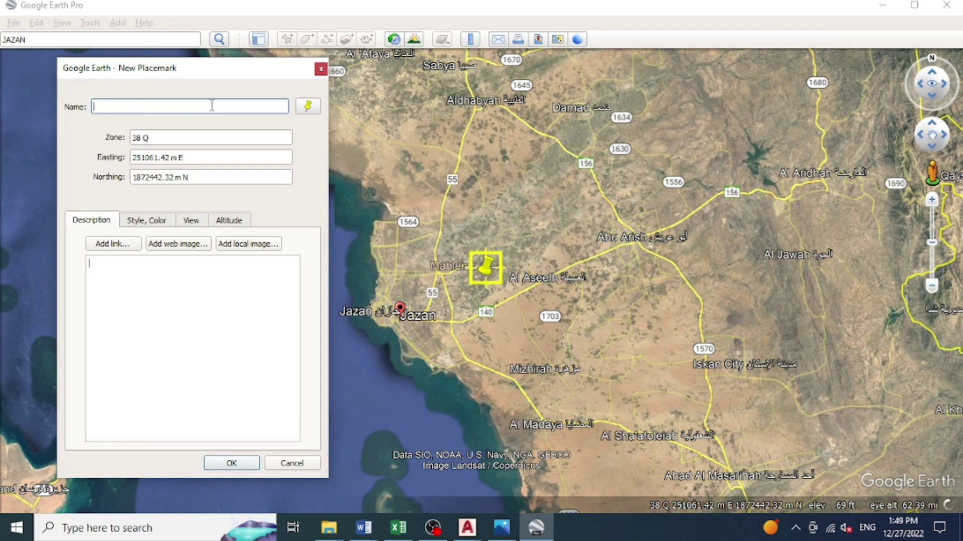
{"action": "type", "text": "P-1"}
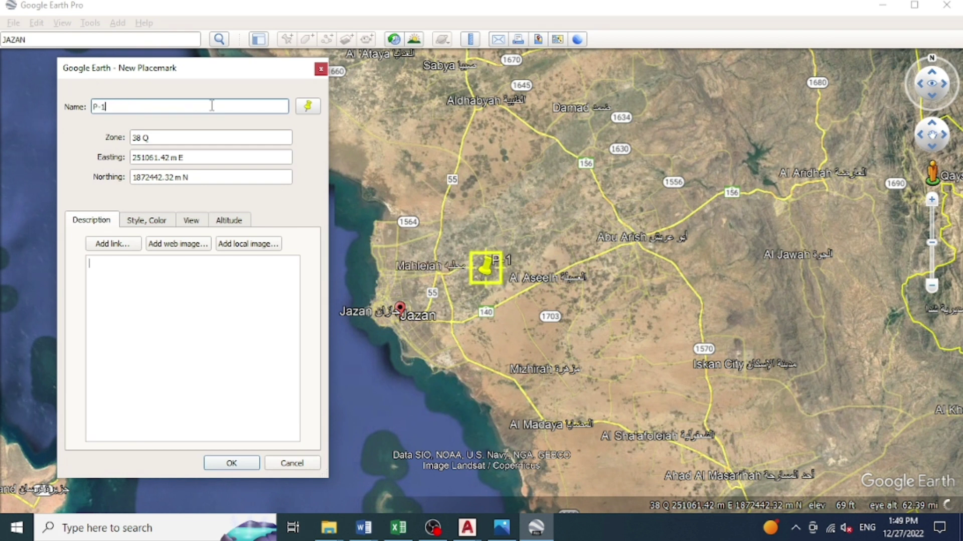
Set placemark P-1's easting to 770192.228 and northing to 2076752.783, keeping zone 38 Q, and save it
{"action": "left_click", "coordinate": [171, 138]}
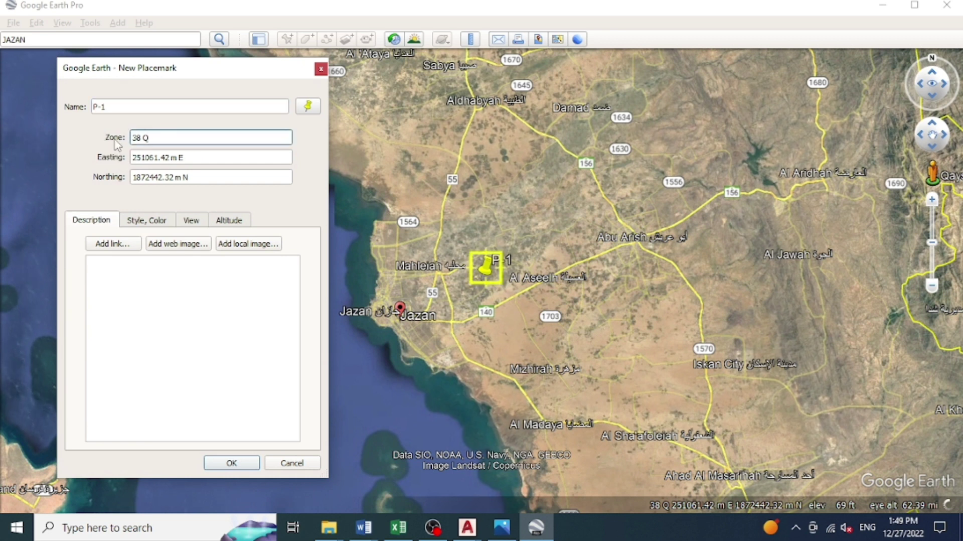
{"action": "key", "text": "Tab"}
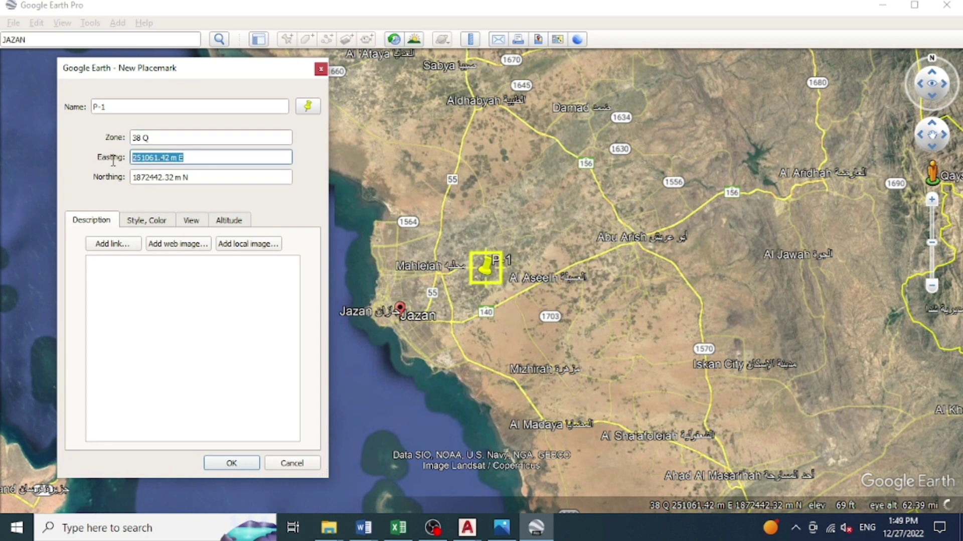
{"action": "key", "text": "BackSpace"}
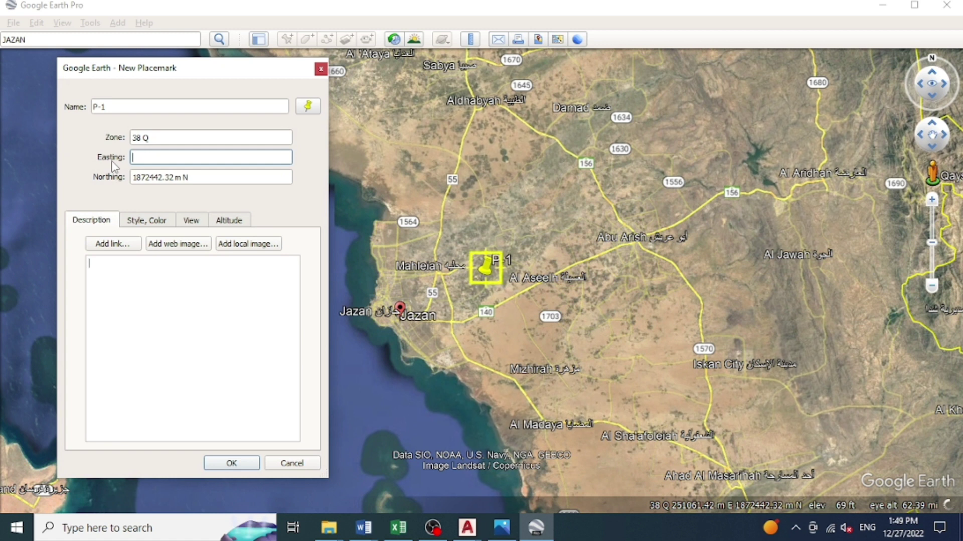
{"action": "type", "text": "0192.228"}
{"action": "left_click", "coordinate": [183, 180]}
{"action": "left_click_drag", "start_coordinate": [183, 181], "coordinate": [127, 184]}
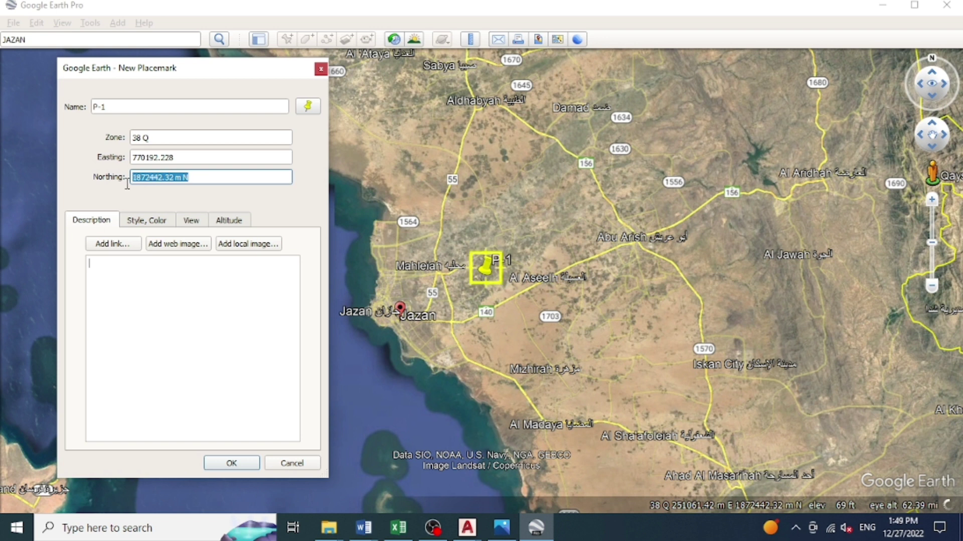
{"action": "key", "text": "BackSpace"}
{"action": "type", "text": "2076752"}
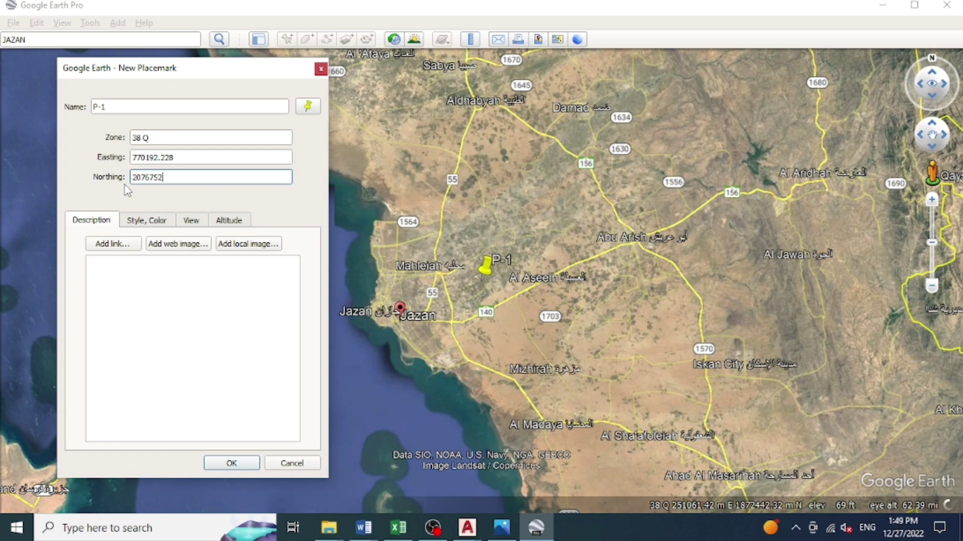
{"action": "type", "text": ".783"}
{"action": "left_click", "coordinate": [277, 313]}
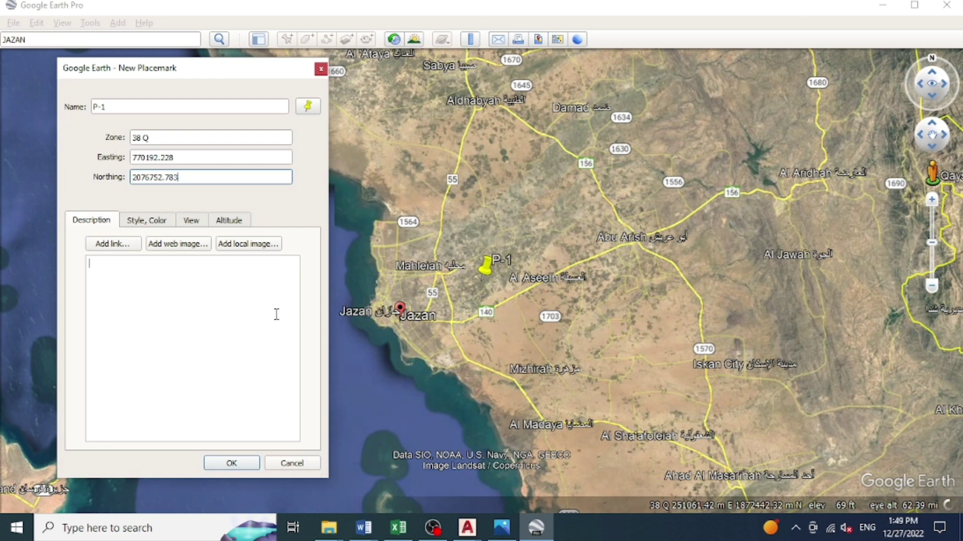
{"action": "left_click", "coordinate": [231, 463]}
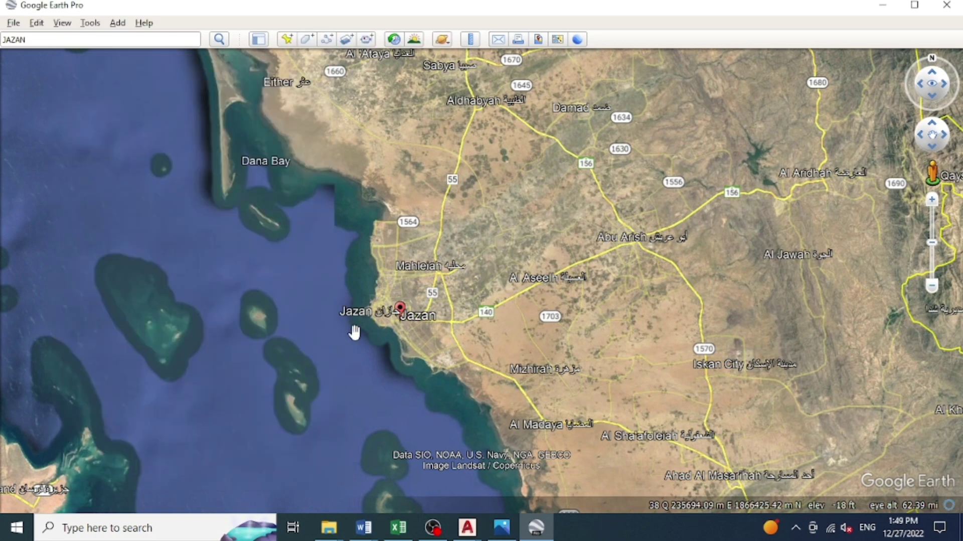
Locate the existing point1 placemark north of Jazan and examine its surroundings up close
{"action": "scroll", "coordinate": [345, 350], "scroll_direction": "down", "scroll_amount": 4}
{"action": "scroll", "coordinate": [346, 353], "scroll_direction": "down", "scroll_amount": 5}
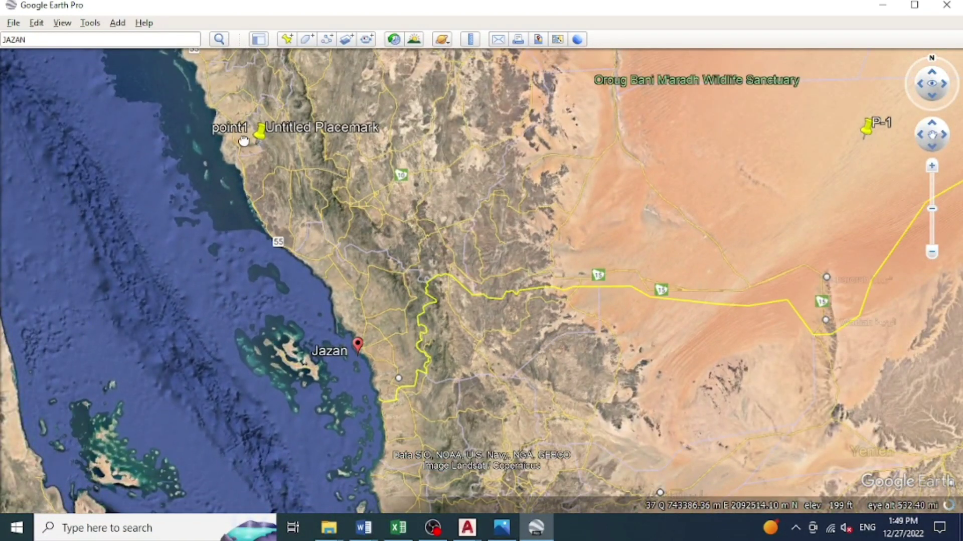
{"action": "scroll", "coordinate": [251, 122], "scroll_direction": "up", "scroll_amount": 2}
{"action": "scroll", "coordinate": [296, 201], "scroll_direction": "up", "scroll_amount": 5}
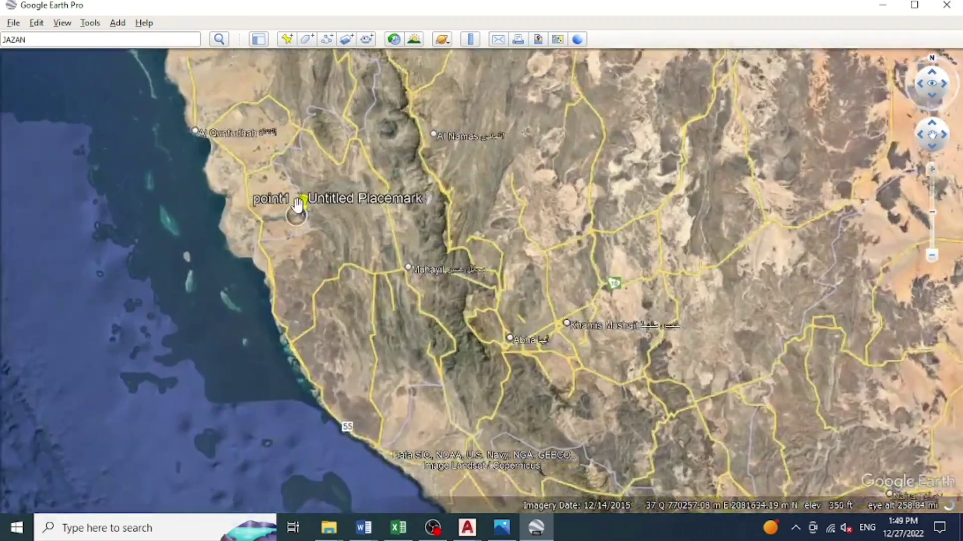
{"action": "scroll", "coordinate": [302, 206], "scroll_direction": "up", "scroll_amount": 3}
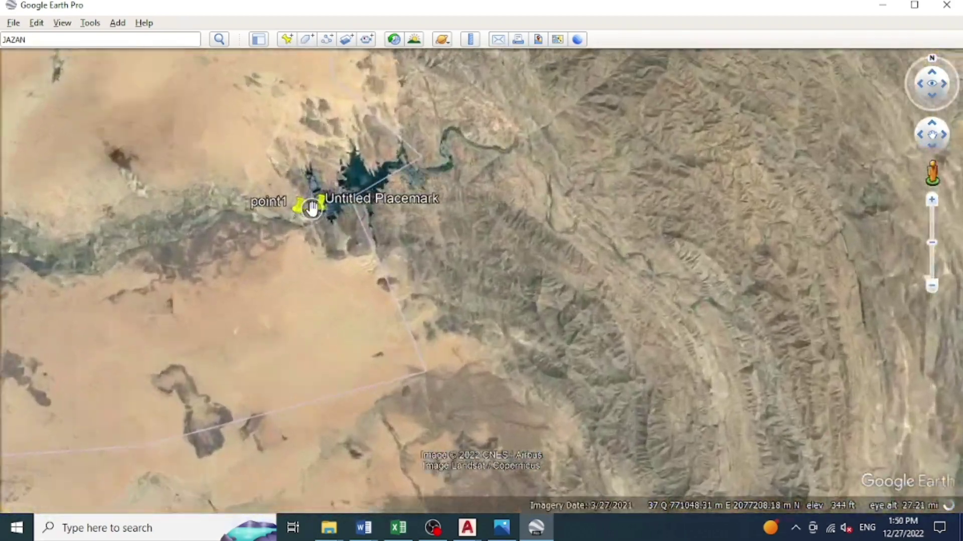
{"action": "scroll", "coordinate": [175, 254], "scroll_direction": "up", "scroll_amount": 3}
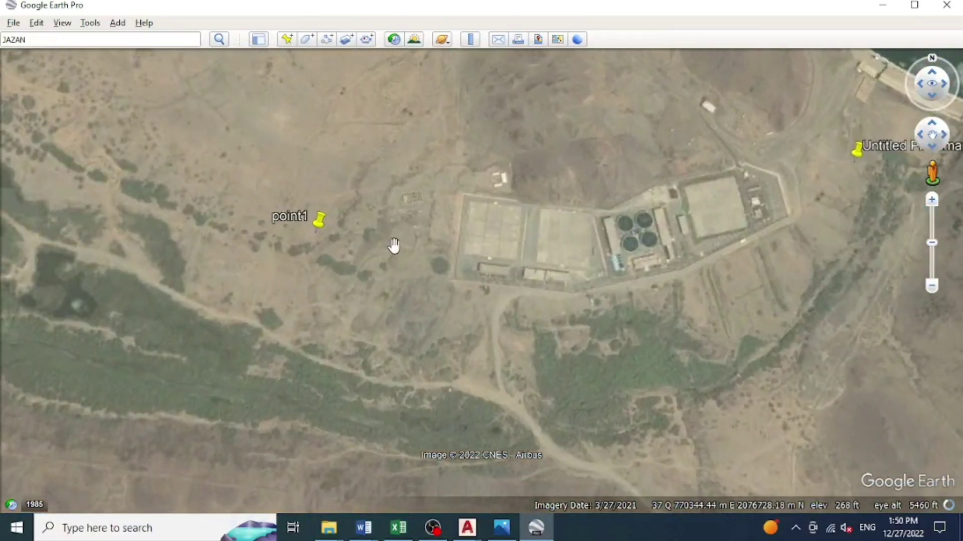
{"action": "left_click_drag", "start_coordinate": [394, 245], "coordinate": [460, 243]}
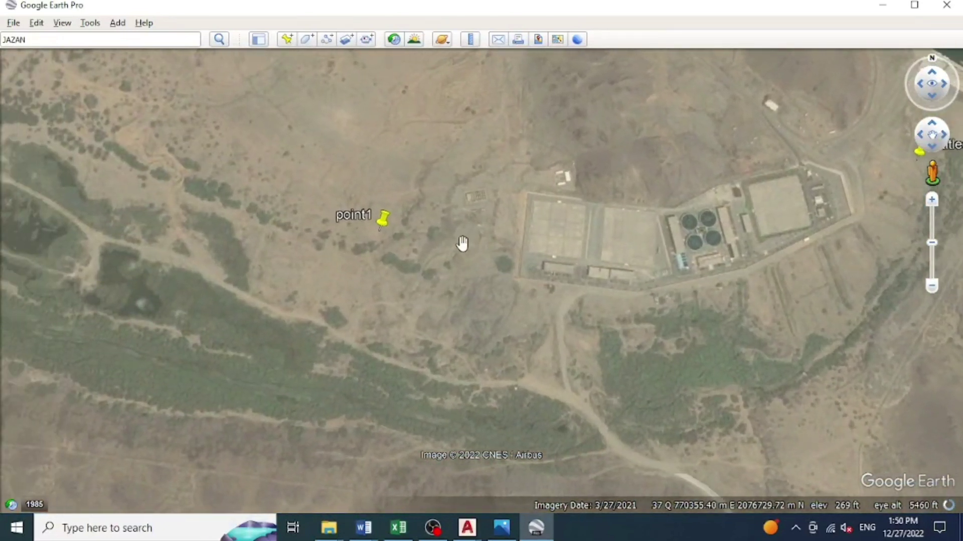
{"action": "scroll", "coordinate": [359, 217], "scroll_direction": "up", "scroll_amount": 3}
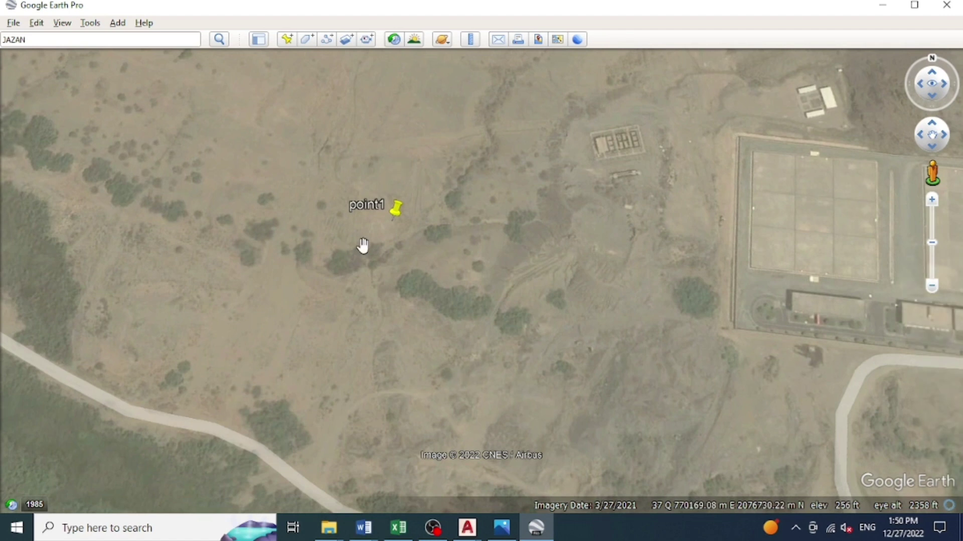
{"action": "scroll", "coordinate": [362, 246], "scroll_direction": "down", "scroll_amount": 1}
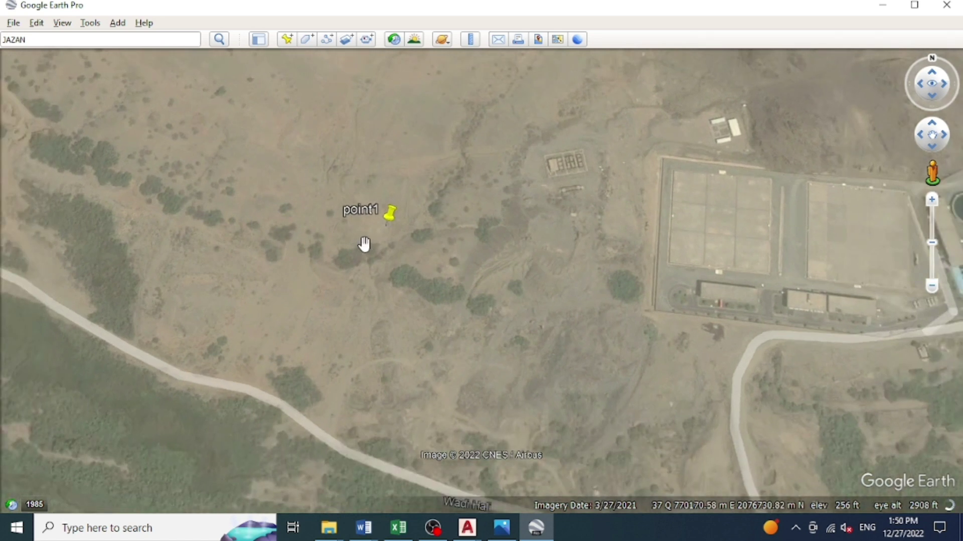
Create a new placemark near point1 and name it POINT2
{"action": "left_click", "coordinate": [287, 40]}
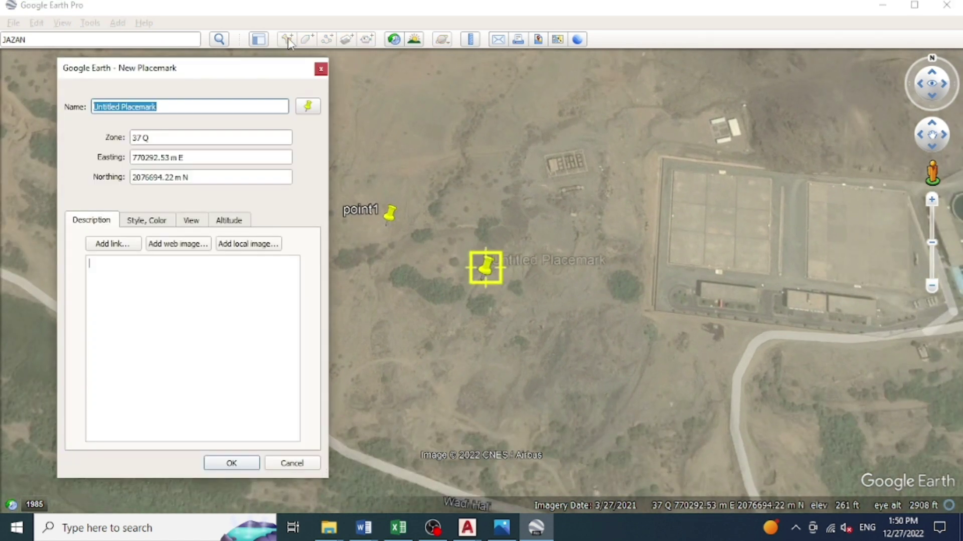
{"action": "type", "text": "PO"}
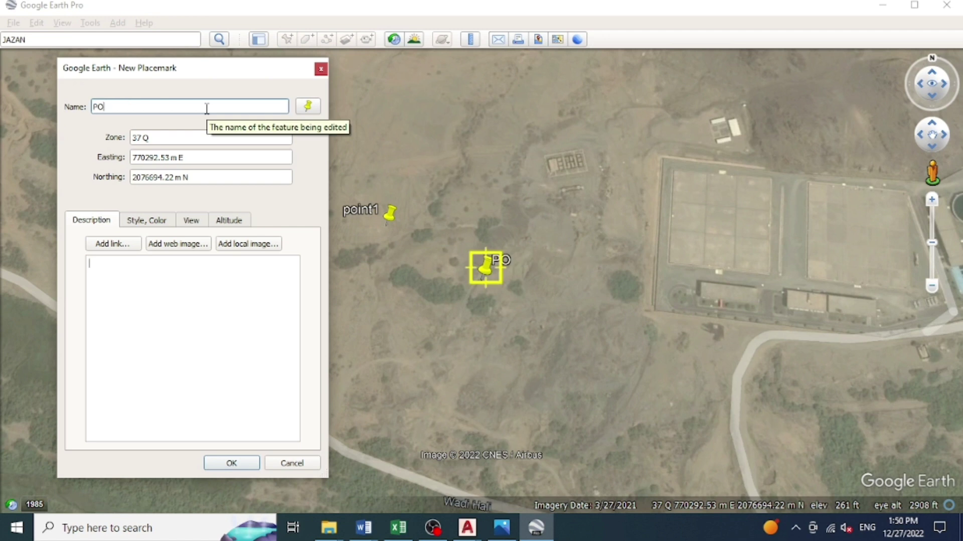
{"action": "type", "text": "INT2"}
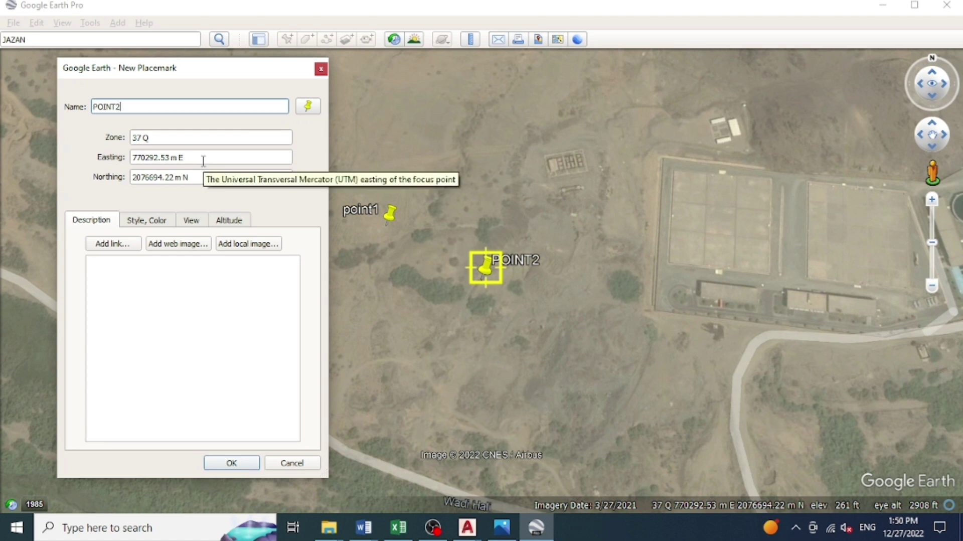
Set placemark POINT2's easting to 770200.993 and northing to 2076748.535, keeping zone 37 Q
{"action": "left_click_drag", "start_coordinate": [203, 160], "coordinate": [134, 158]}
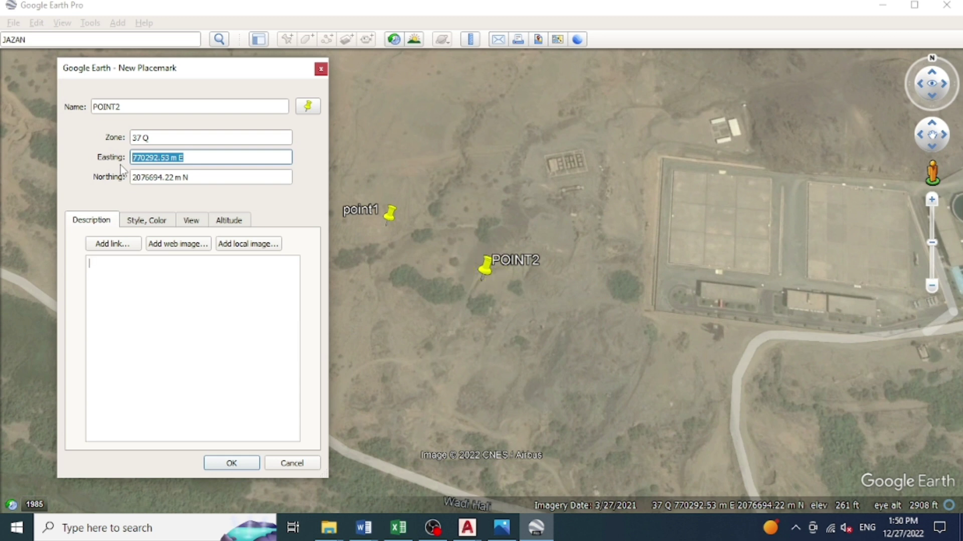
{"action": "type", "text": "77"}
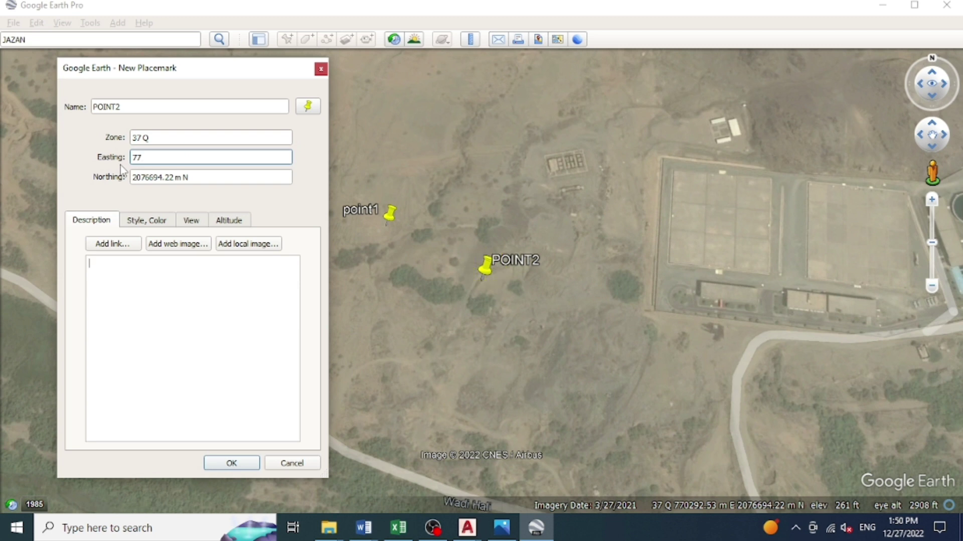
{"action": "type", "text": "0200.993"}
{"action": "left_click_drag", "start_coordinate": [215, 175], "coordinate": [117, 200]}
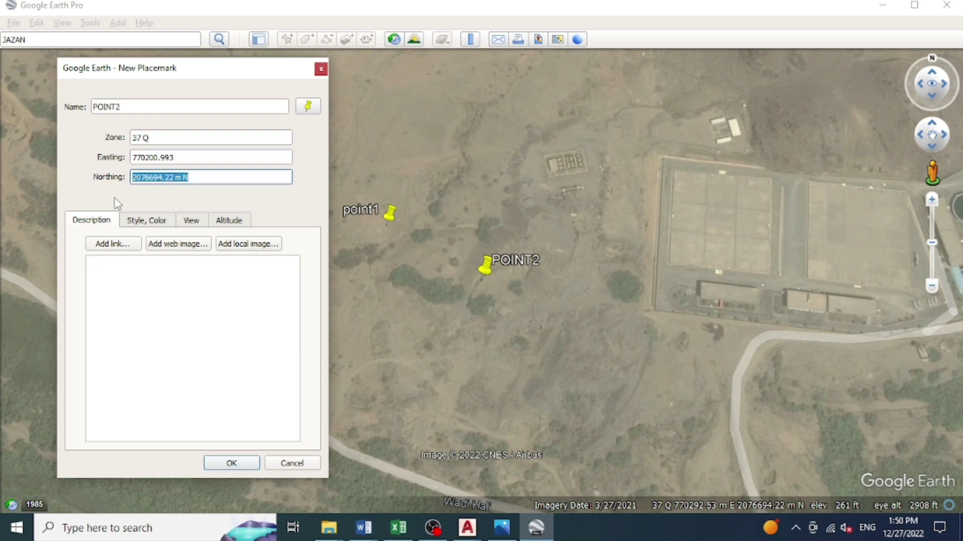
{"action": "key", "text": "BackSpace"}
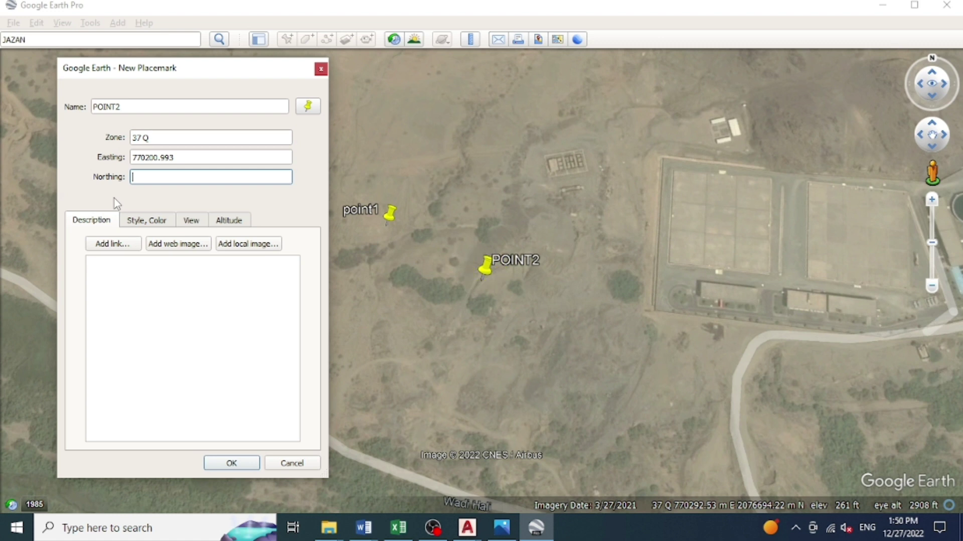
{"action": "type", "text": "2076748.535"}
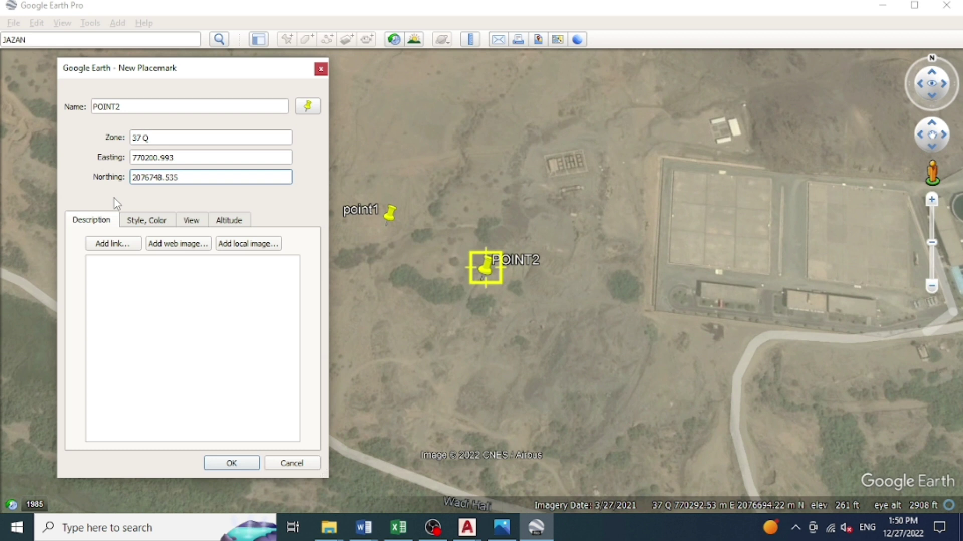
Review POINT2's style, view and altitude settings, and save the new placemark
{"action": "left_click", "coordinate": [207, 299]}
{"action": "left_click", "coordinate": [157, 223]}
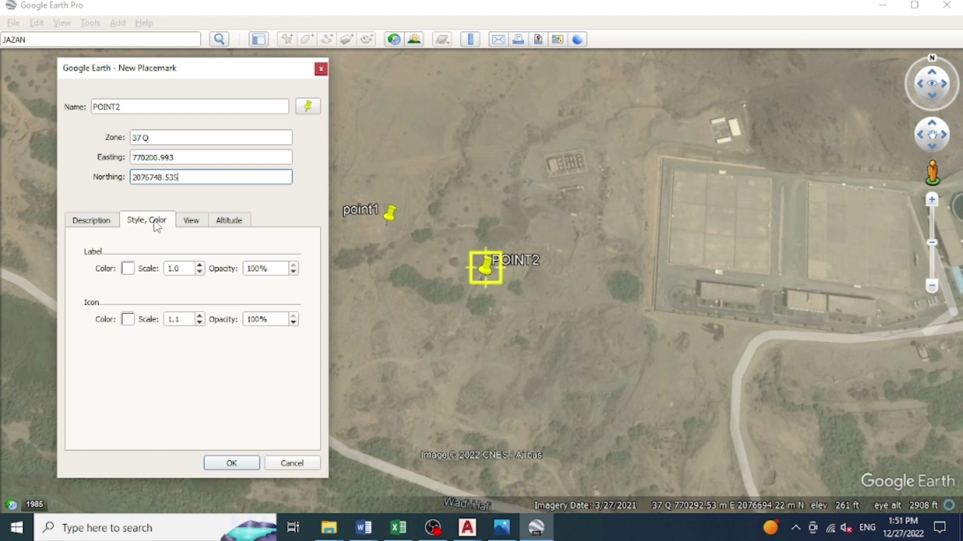
{"action": "left_click", "coordinate": [109, 222]}
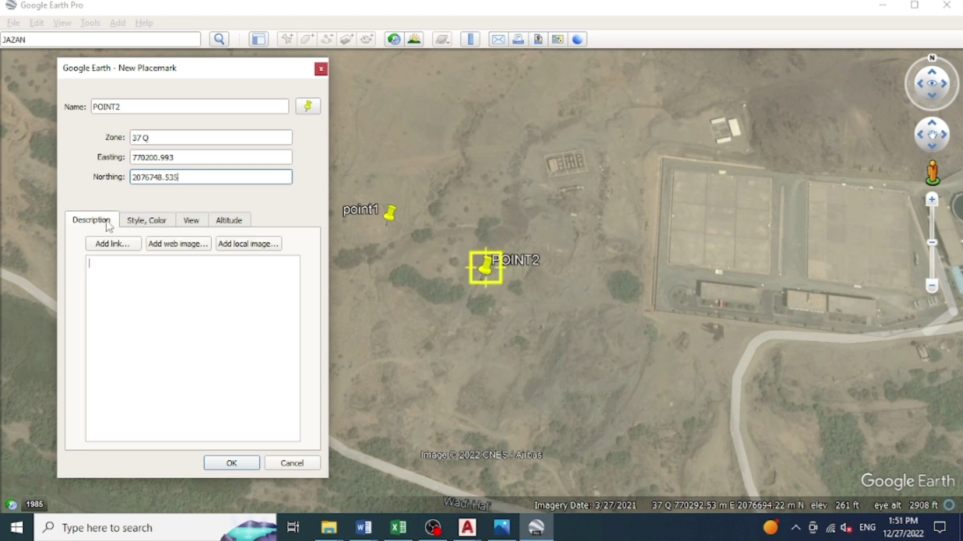
{"action": "left_click", "coordinate": [153, 220]}
{"action": "left_click", "coordinate": [191, 221]}
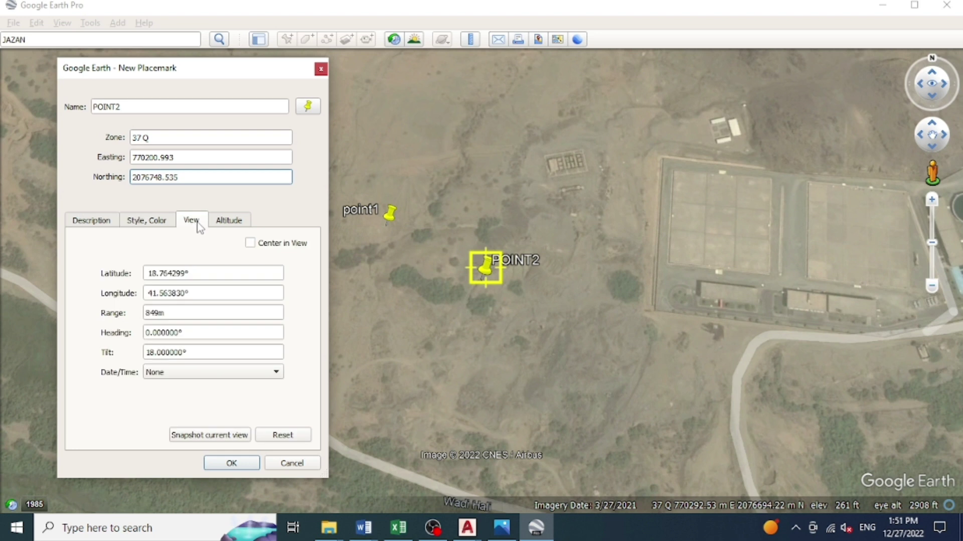
{"action": "left_click", "coordinate": [232, 225]}
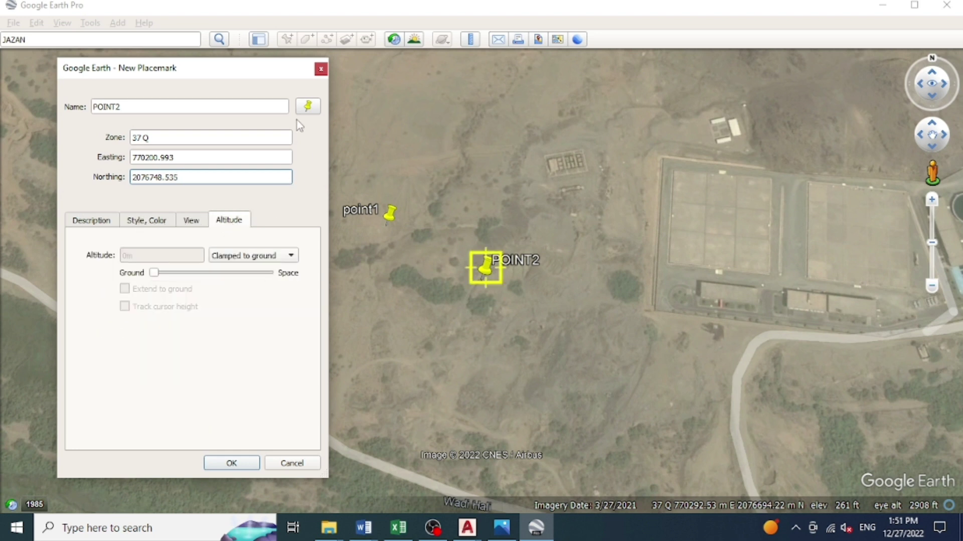
{"action": "left_click", "coordinate": [232, 462]}
Reopen POINT2's properties and change its icon to the green pushpin
{"action": "scroll", "coordinate": [403, 199], "scroll_direction": "up", "scroll_amount": 2}
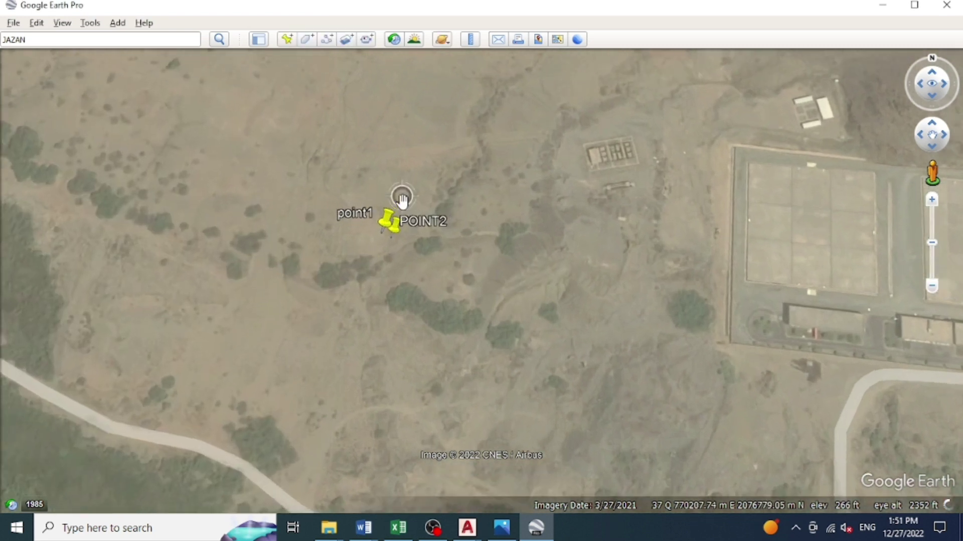
{"action": "scroll", "coordinate": [402, 200], "scroll_direction": "up", "scroll_amount": 3}
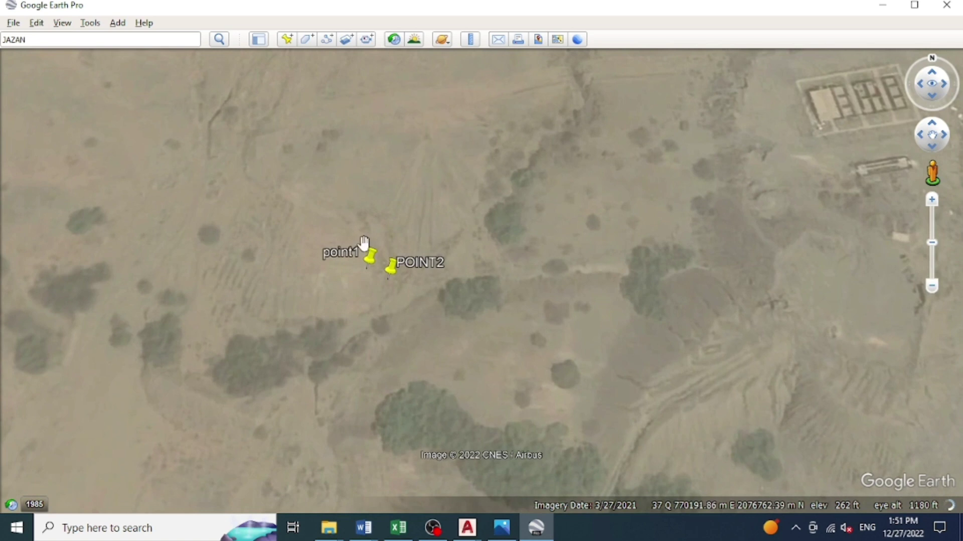
{"action": "right_click", "coordinate": [395, 268]}
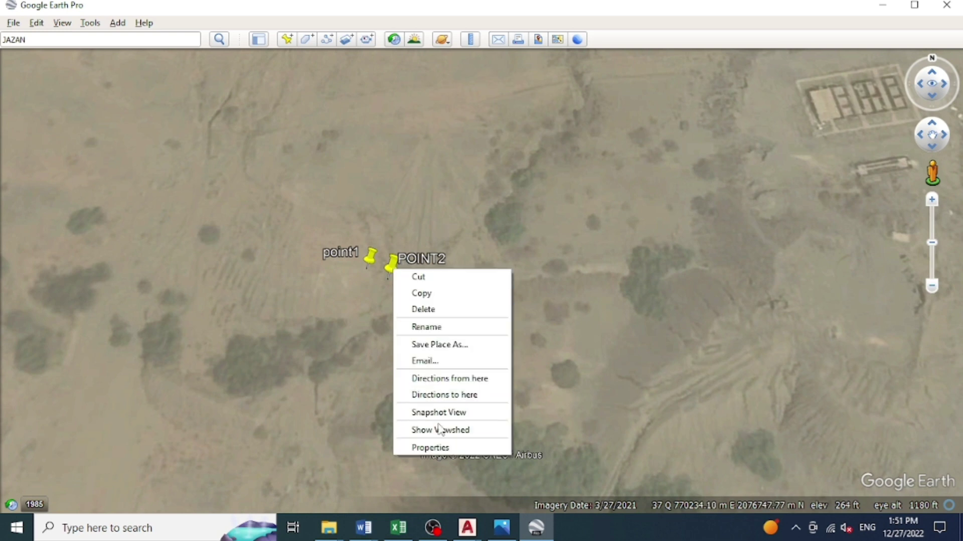
{"action": "left_click", "coordinate": [431, 447]}
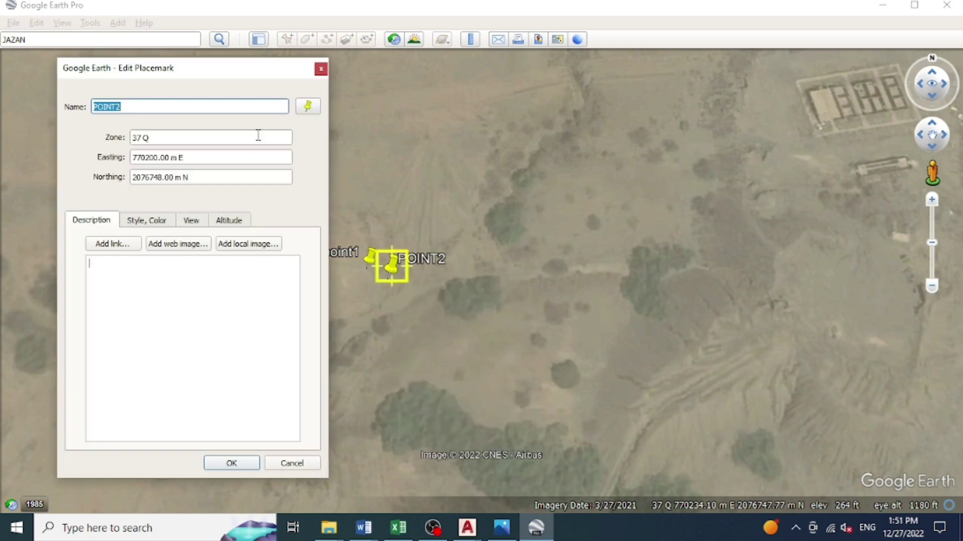
{"action": "left_click", "coordinate": [307, 106]}
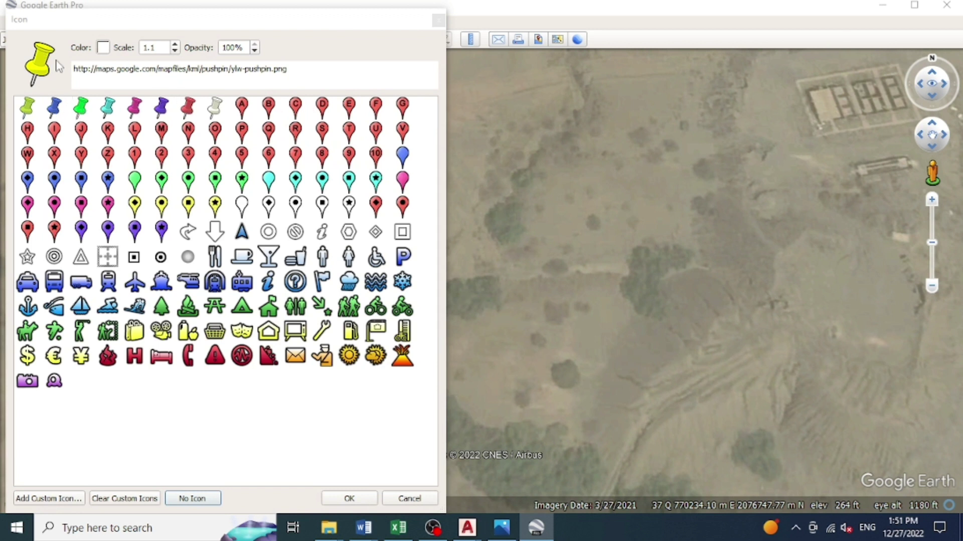
{"action": "left_click", "coordinate": [80, 106]}
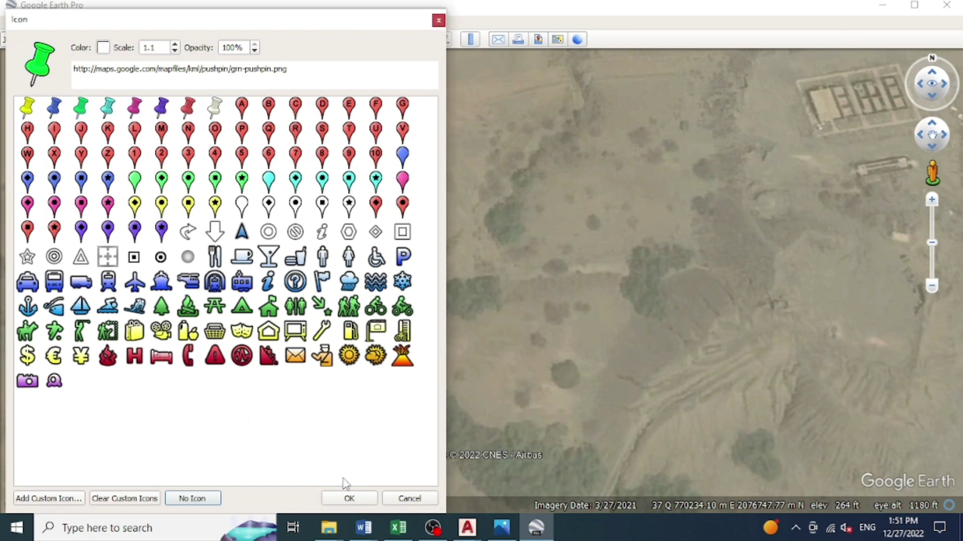
{"action": "left_click", "coordinate": [350, 498]}
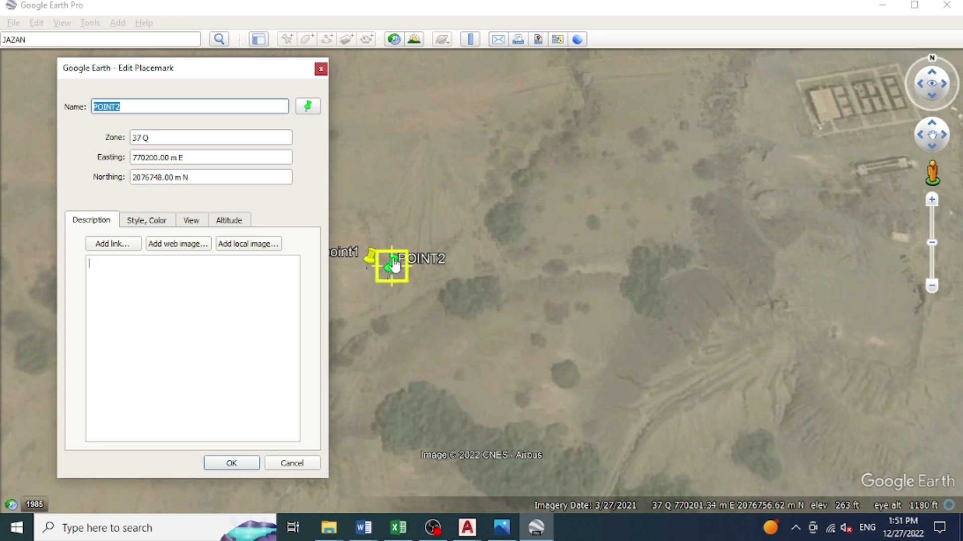
Set POINT2's label color to purple (#aa55ff)
{"action": "left_click", "coordinate": [150, 221]}
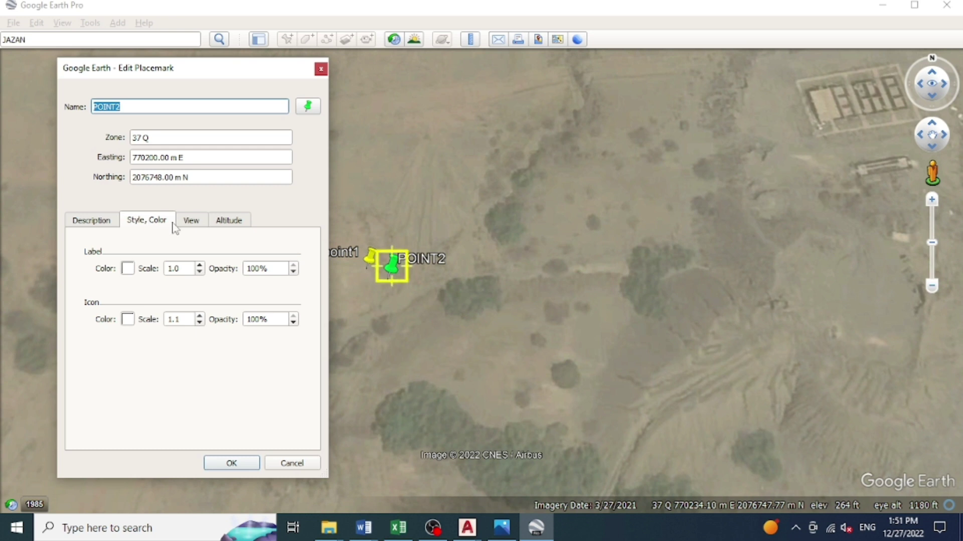
{"action": "scroll", "coordinate": [388, 258], "scroll_direction": "up", "scroll_amount": 3}
{"action": "scroll", "coordinate": [512, 244], "scroll_direction": "down", "scroll_amount": 1}
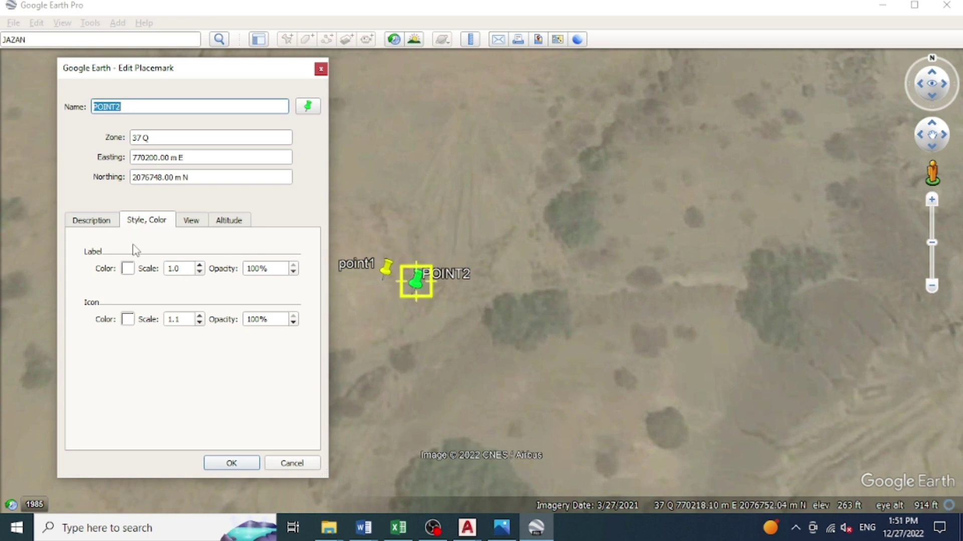
{"action": "left_click", "coordinate": [128, 268]}
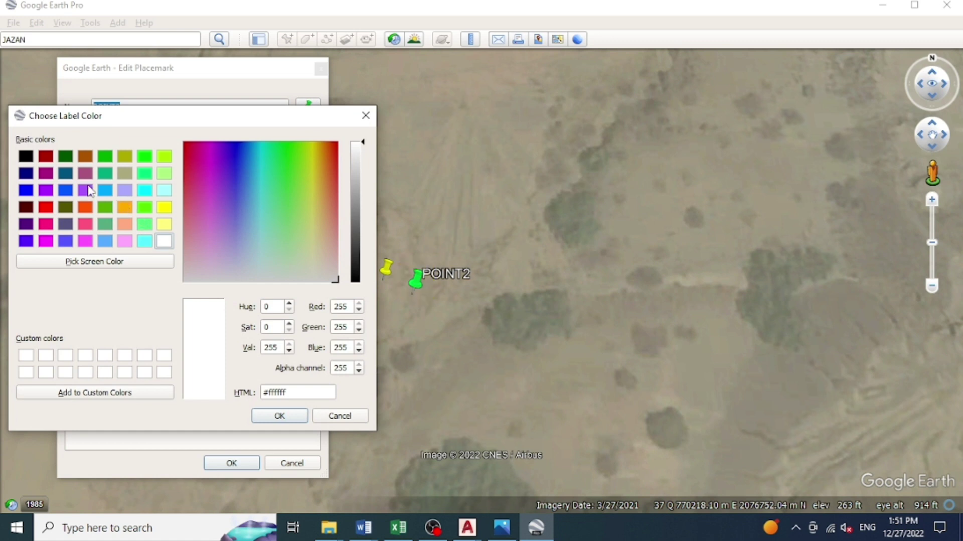
{"action": "left_click", "coordinate": [85, 189]}
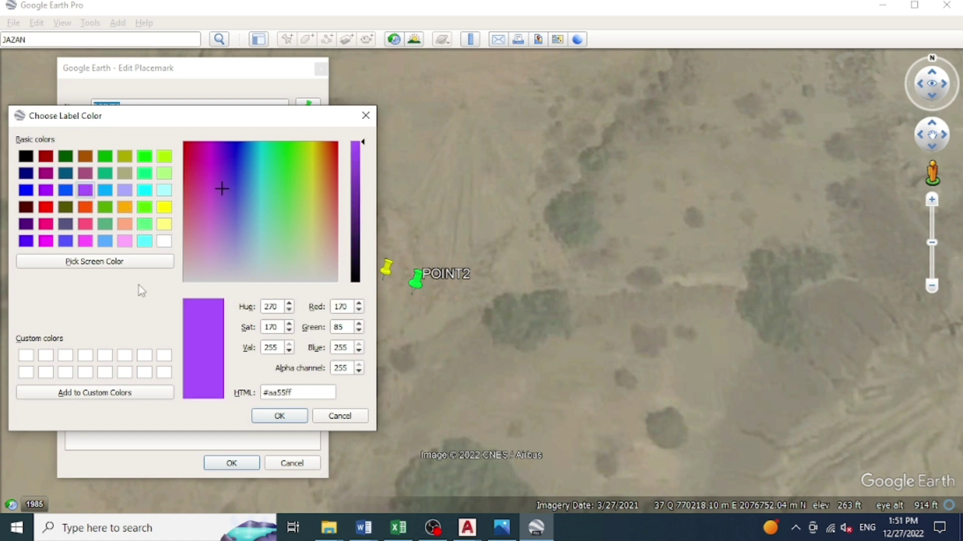
{"action": "left_click", "coordinate": [279, 415]}
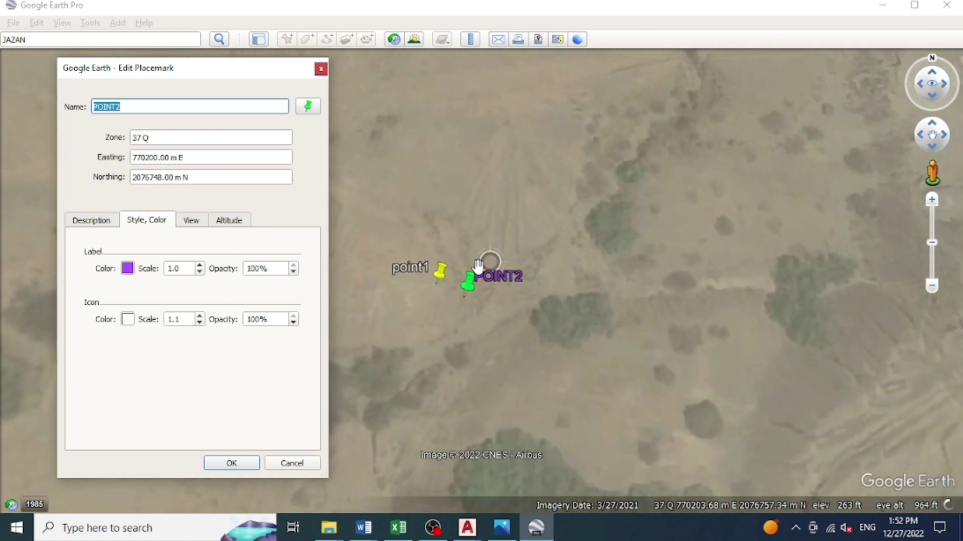
Try a label scale of 5 on POINT2, return it to 1, and save the placemark
{"action": "scroll", "coordinate": [477, 264], "scroll_direction": "up", "scroll_amount": 1}
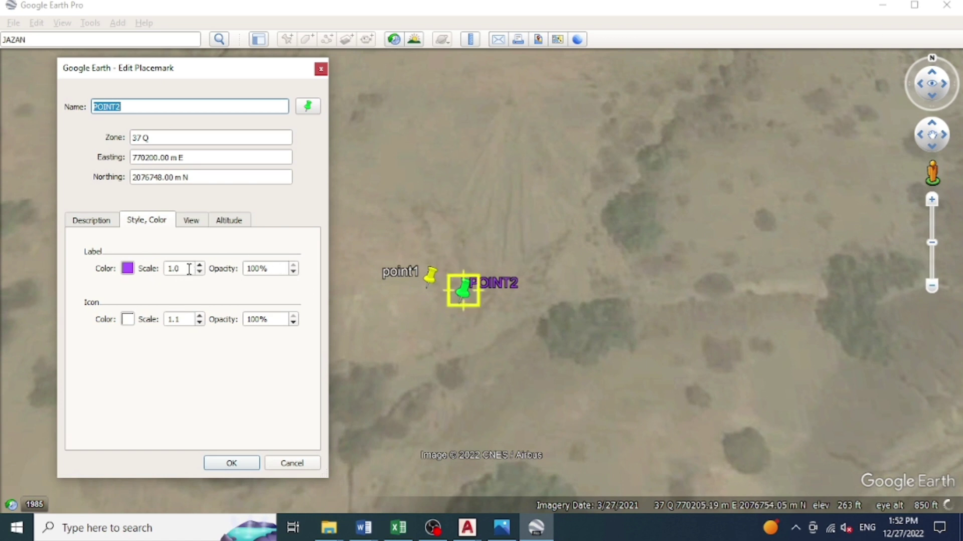
{"action": "left_click_drag", "start_coordinate": [189, 269], "coordinate": [164, 270]}
{"action": "type", "text": "5"}
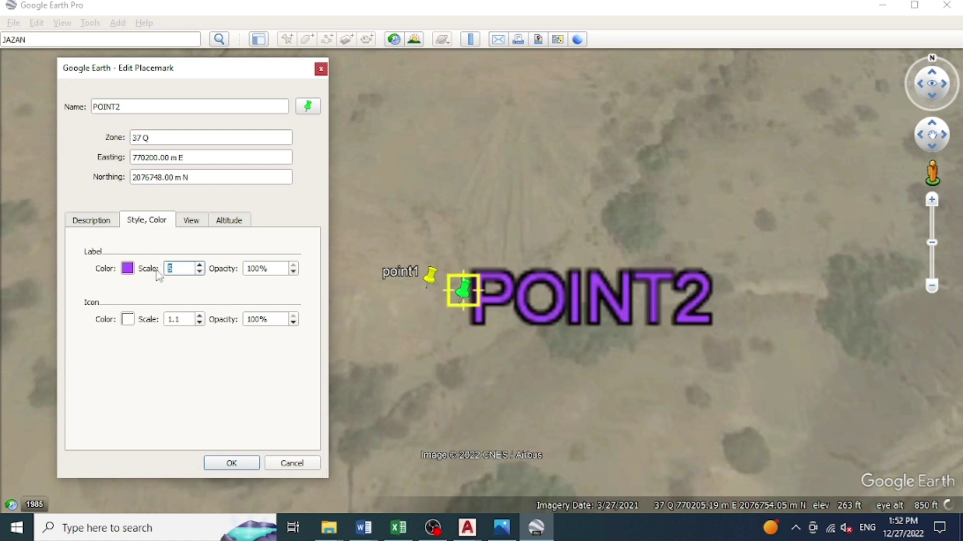
{"action": "type", "text": "1"}
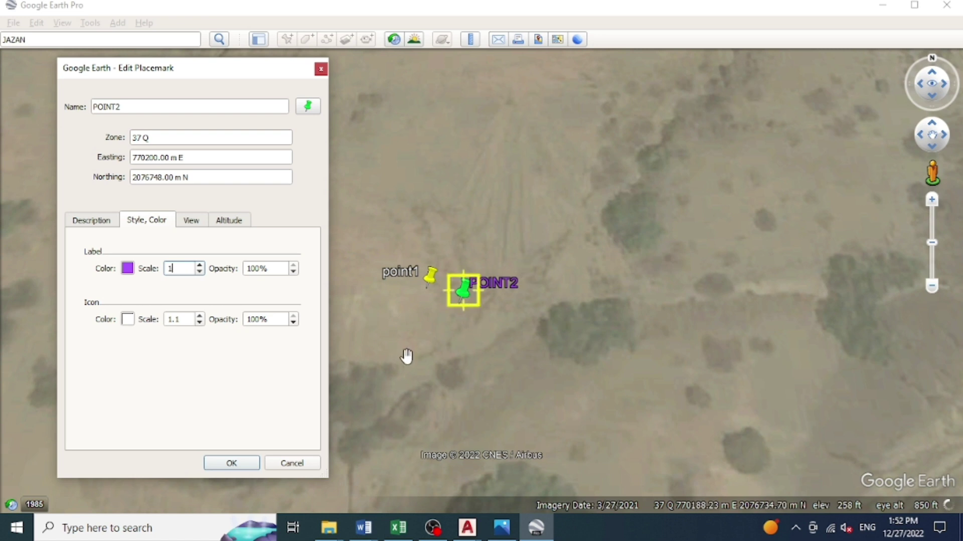
{"action": "left_click", "coordinate": [243, 464]}
Show the sidebar and bring the point1, P-1 and POINT2 entries into view in the list of saved places
{"action": "scroll", "coordinate": [474, 272], "scroll_direction": "up", "scroll_amount": 2}
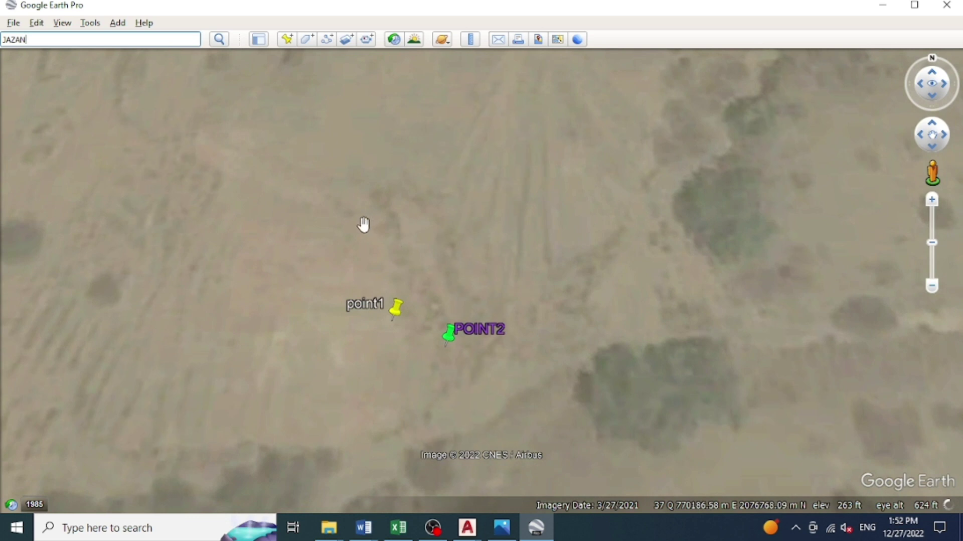
{"action": "scroll", "coordinate": [408, 279], "scroll_direction": "down", "scroll_amount": 1}
{"action": "scroll", "coordinate": [417, 276], "scroll_direction": "up", "scroll_amount": 2}
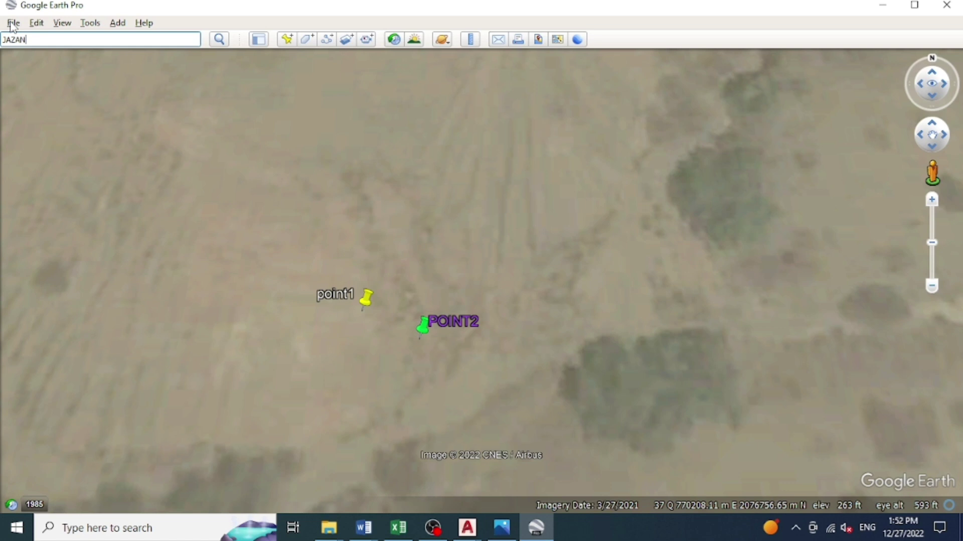
{"action": "left_click", "coordinate": [62, 23]}
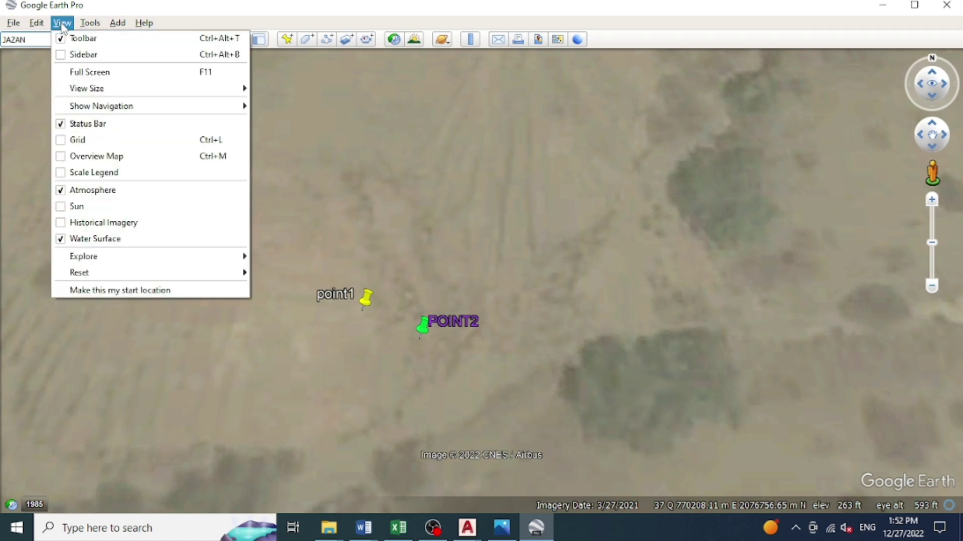
{"action": "left_click", "coordinate": [62, 55]}
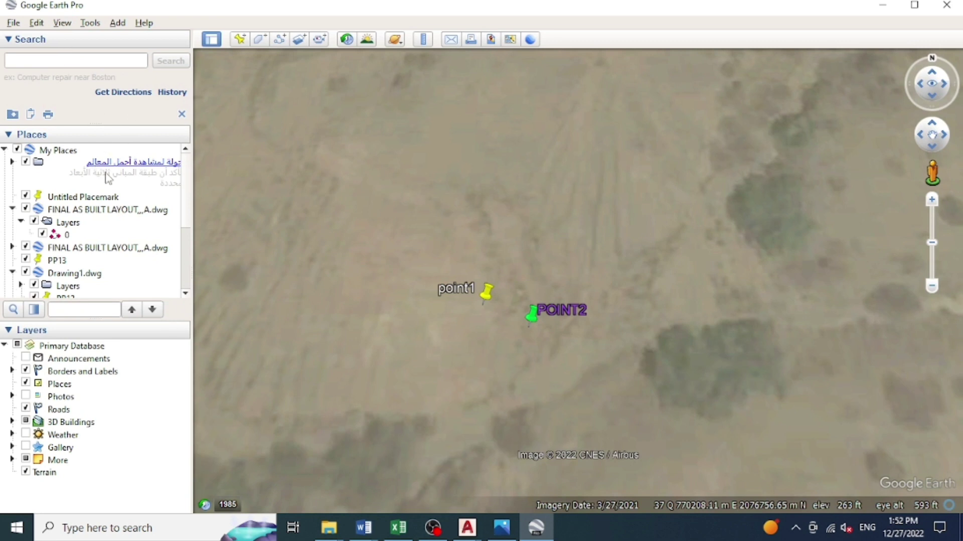
{"action": "left_click", "coordinate": [185, 246]}
{"action": "scroll", "coordinate": [108, 275], "scroll_direction": "down", "scroll_amount": 1}
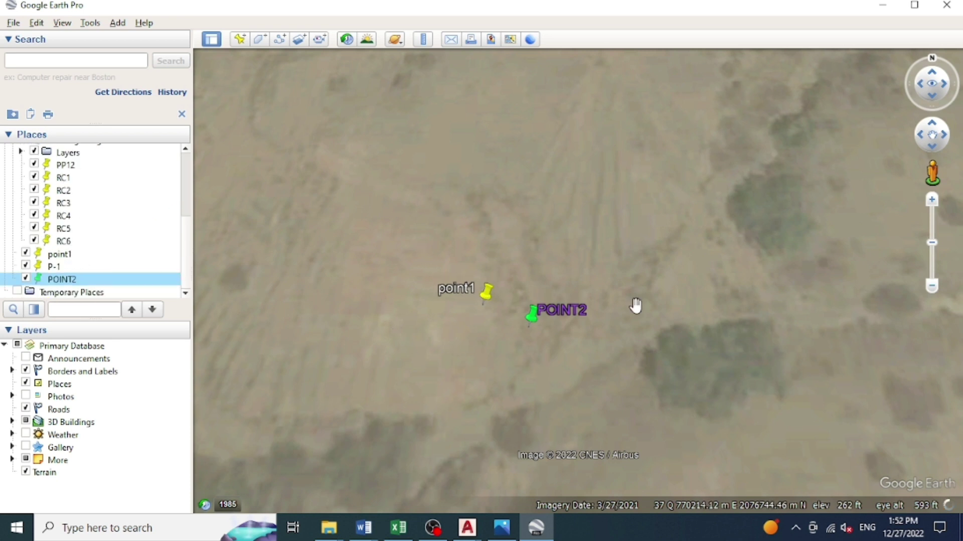
Hide the point1 and POINT2 placemarks on the map and show both again
{"action": "left_click", "coordinate": [27, 253]}
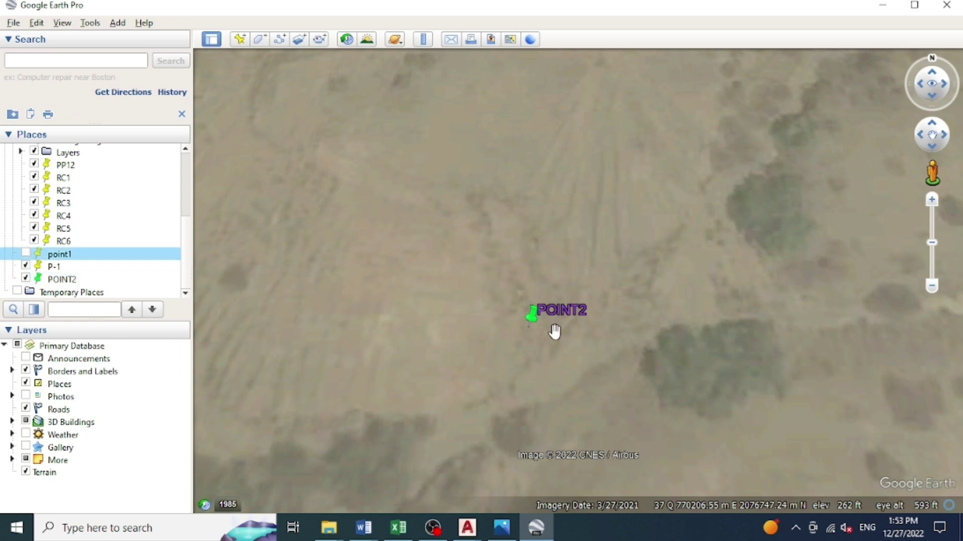
{"action": "left_click", "coordinate": [26, 278]}
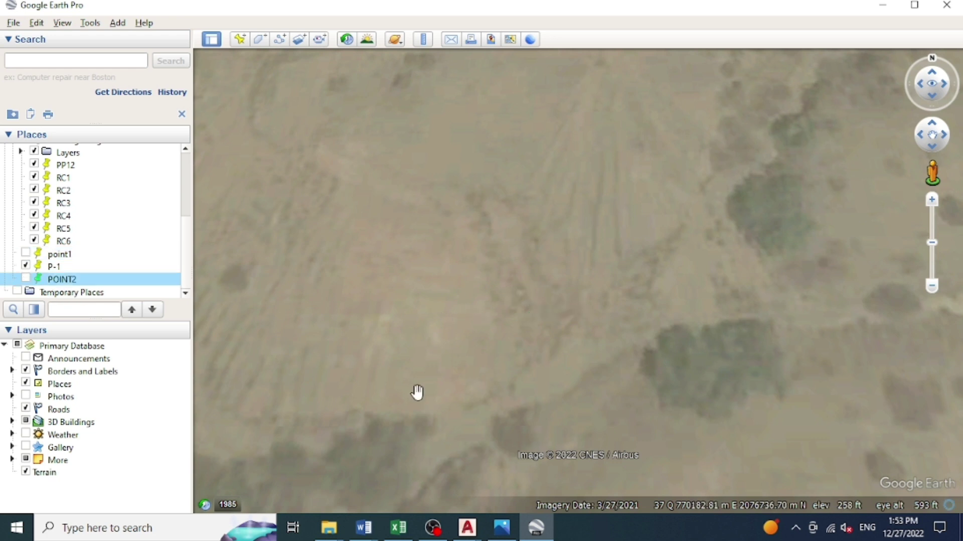
{"action": "left_click", "coordinate": [26, 253]}
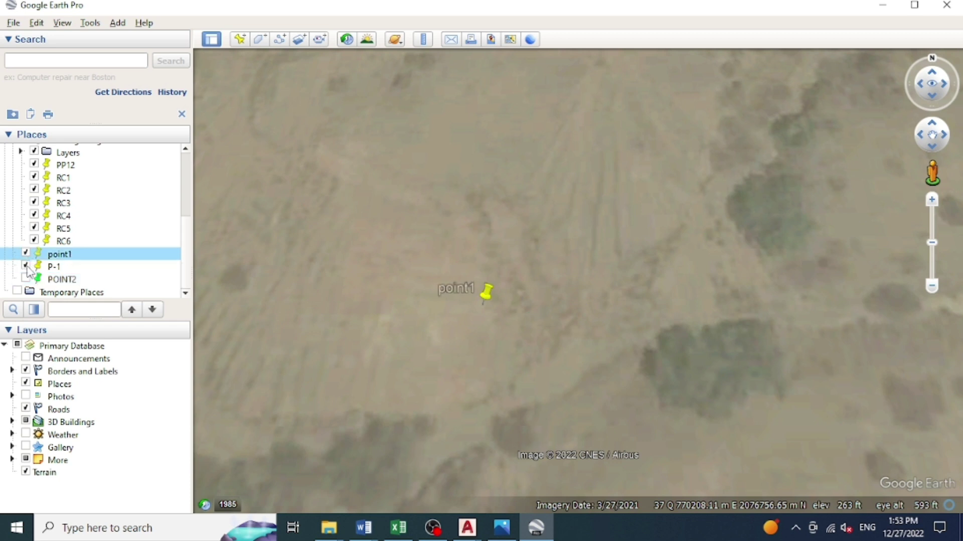
{"action": "left_click", "coordinate": [26, 279]}
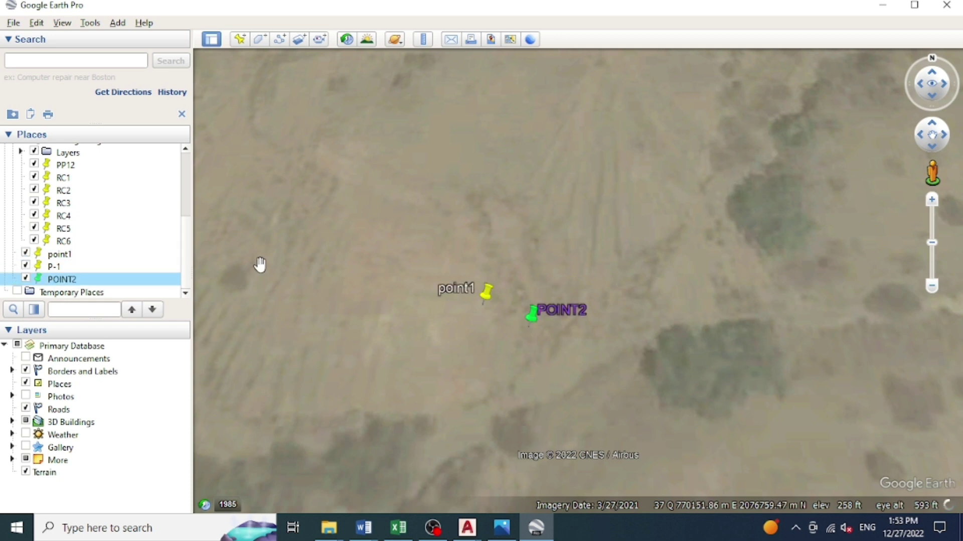
{"action": "scroll", "coordinate": [291, 265], "scroll_direction": "down", "scroll_amount": 2}
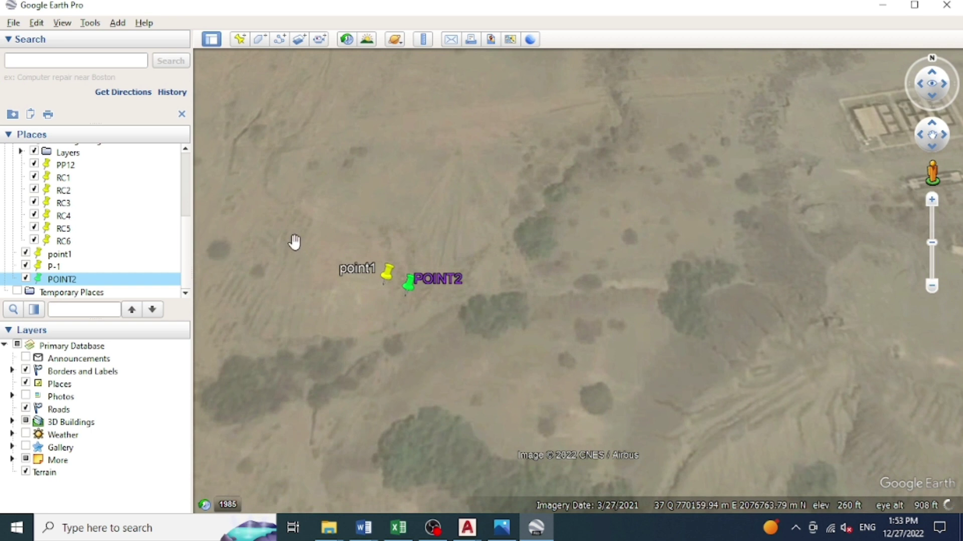